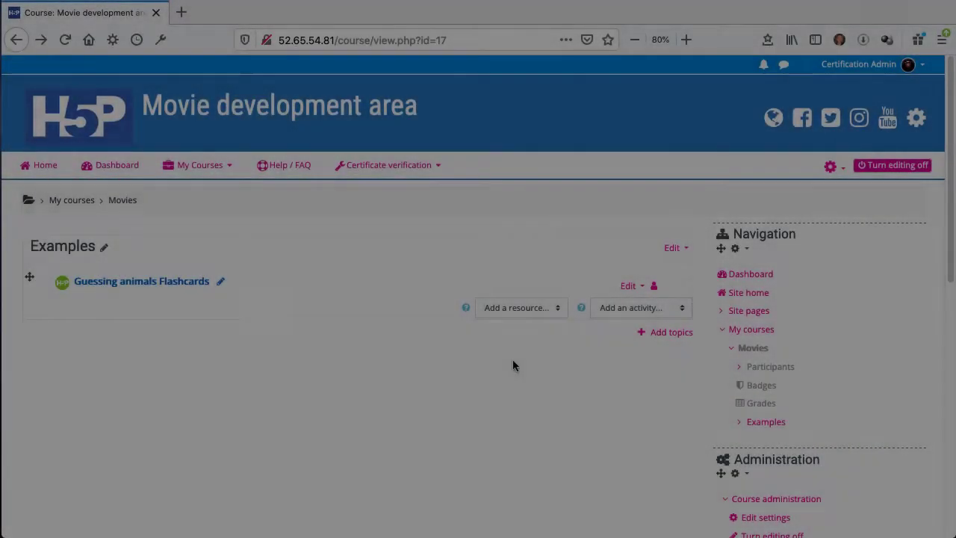
# Step: Show the activity types that can be added to the Movies course's Examples section
pyautogui.click(679, 310)
pyautogui.click(678, 309)
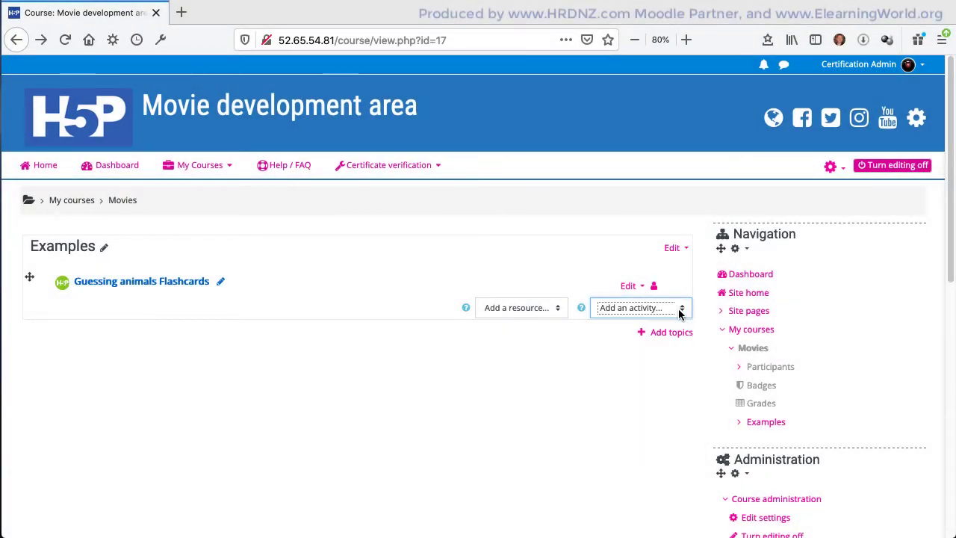
pyautogui.click(680, 310)
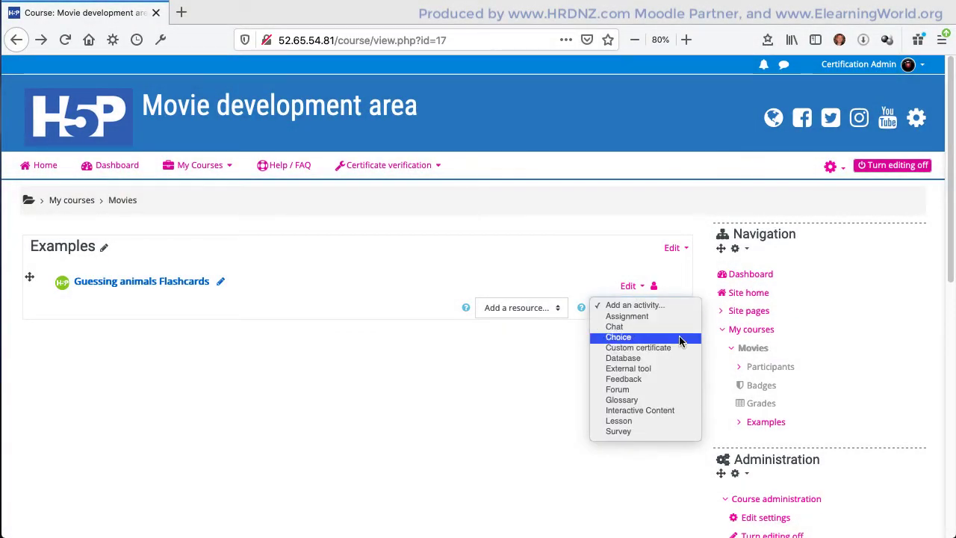
# Step: Create an Interactive Content activity described 'Dialog Cards' using the Dialog Cards content type
pyautogui.click(678, 412)
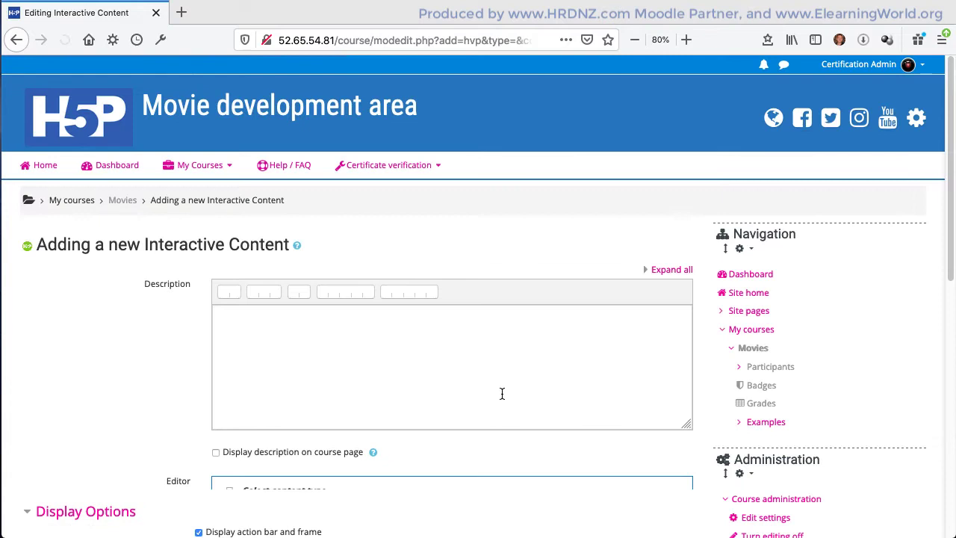
pyautogui.click(399, 363)
pyautogui.write('Di')
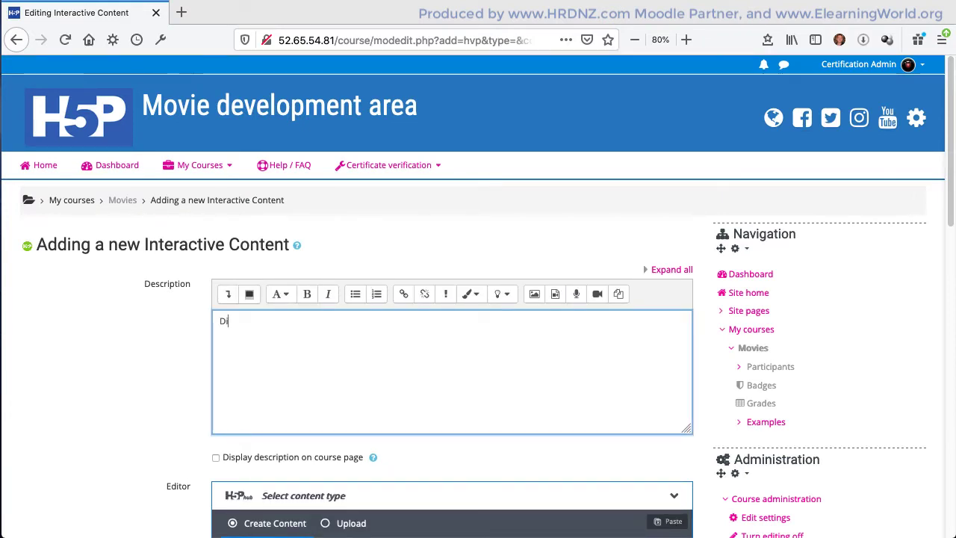
pyautogui.write('alog Cards')
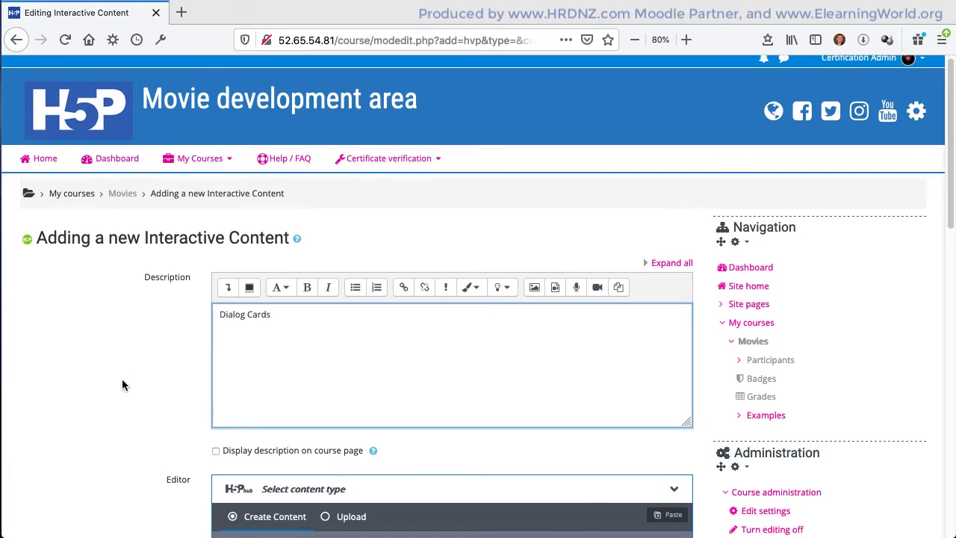
pyautogui.scroll(-5, 123, 378)
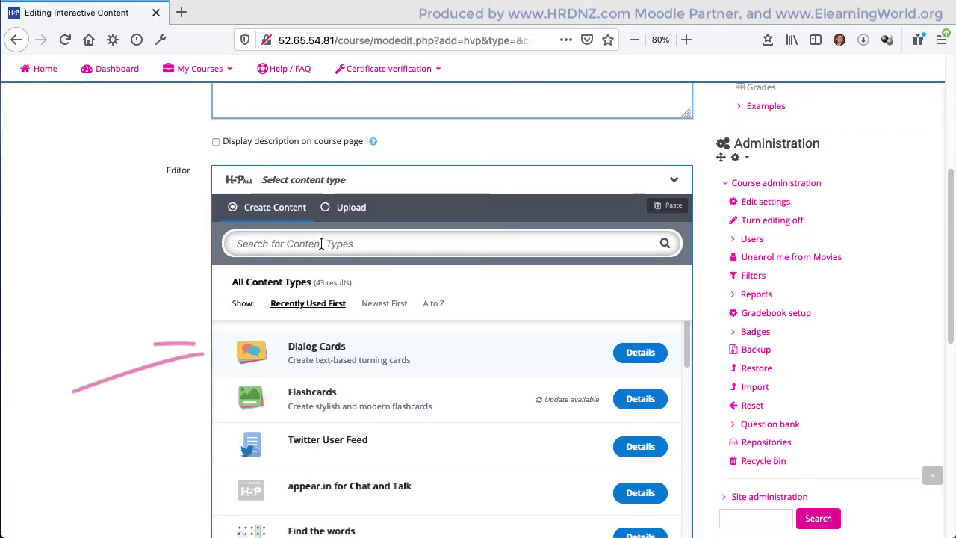
pyautogui.click(319, 346)
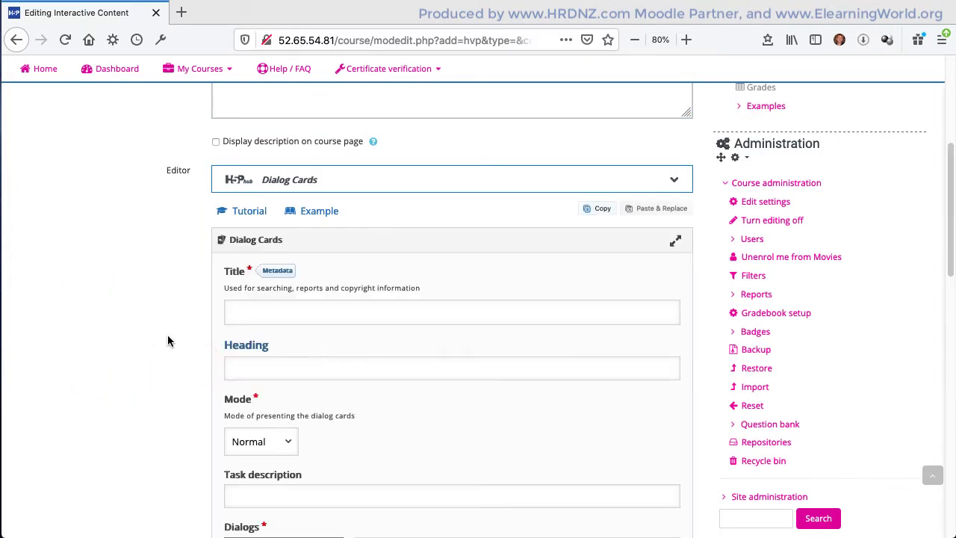
# Step: Title the cards 'Guess the animals' with heading 'Identify some of the most interesting animals in nature'
pyautogui.click(340, 311)
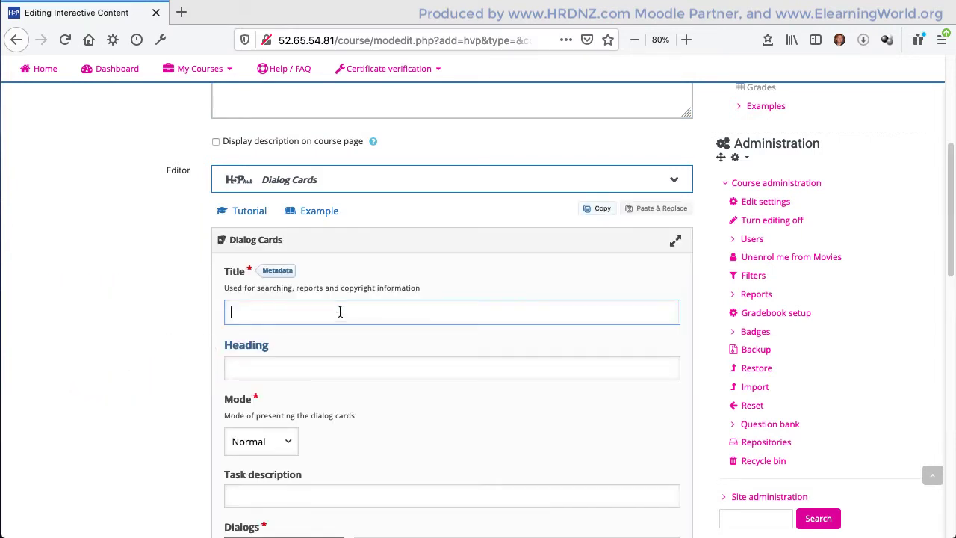
pyautogui.write('Guess the animals')
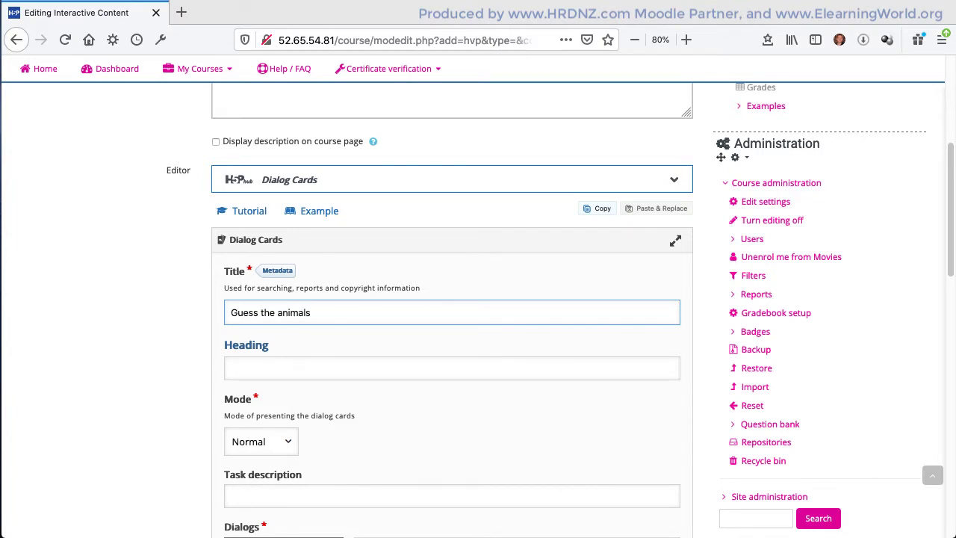
pyautogui.click(423, 370)
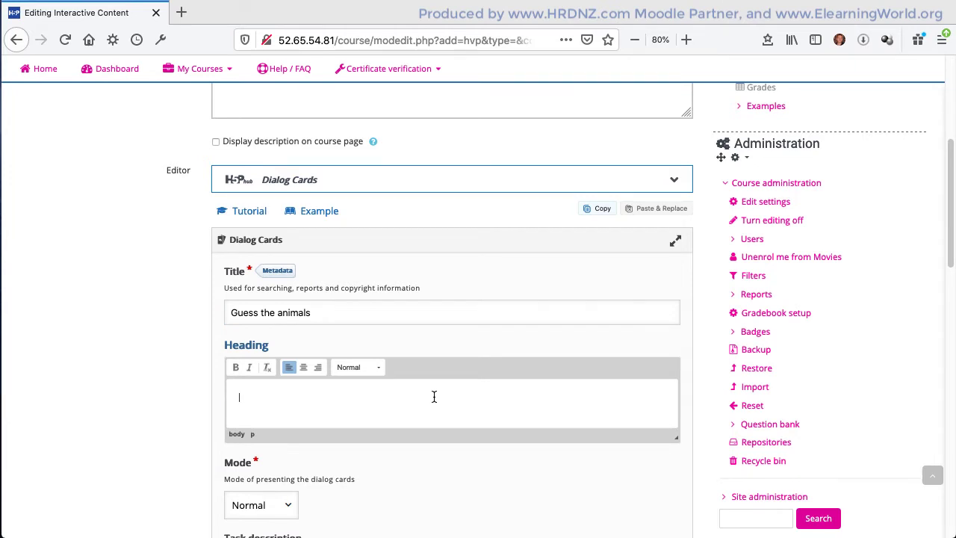
pyautogui.write('Identify some of the most interest')
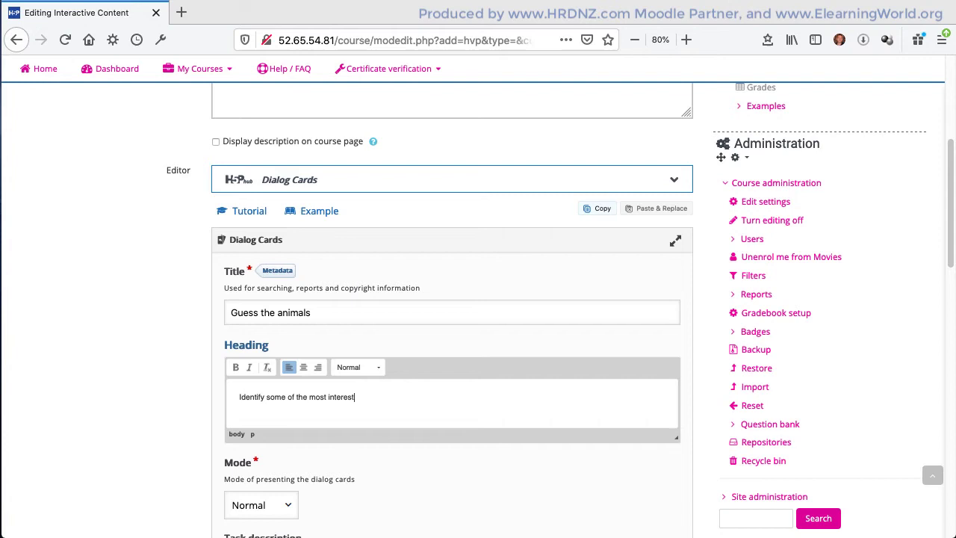
pyautogui.write('ing animals in nature...')
pyautogui.scroll(-3, 190, 441)
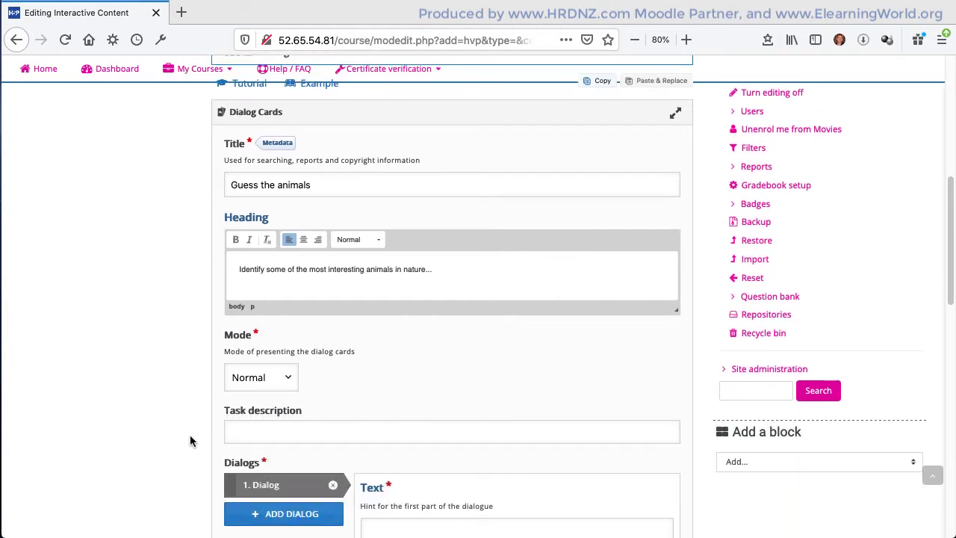
# Step: Keep the presentation mode set to Normal
pyautogui.scroll(-3, 333, 388)
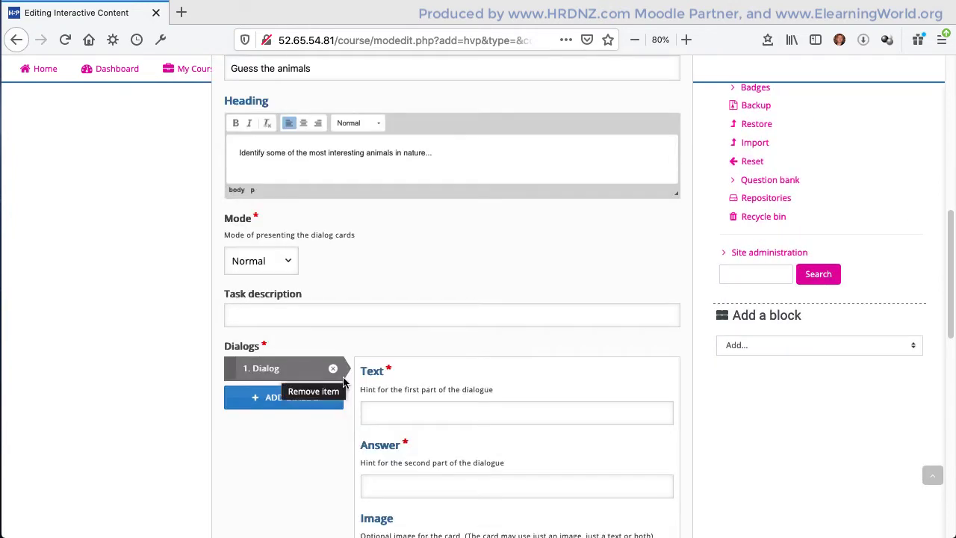
pyautogui.click(294, 268)
pyautogui.click(292, 266)
pyautogui.click(292, 265)
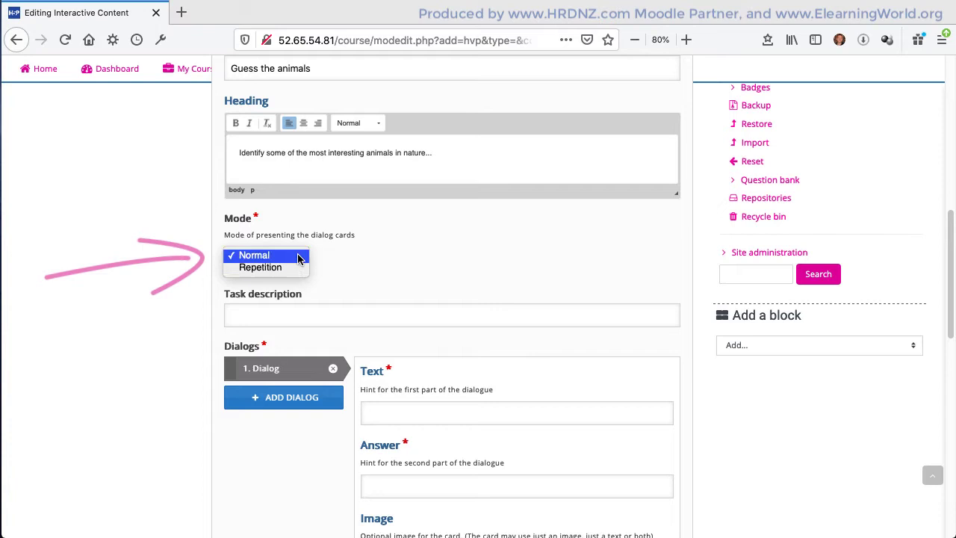
pyautogui.click(298, 259)
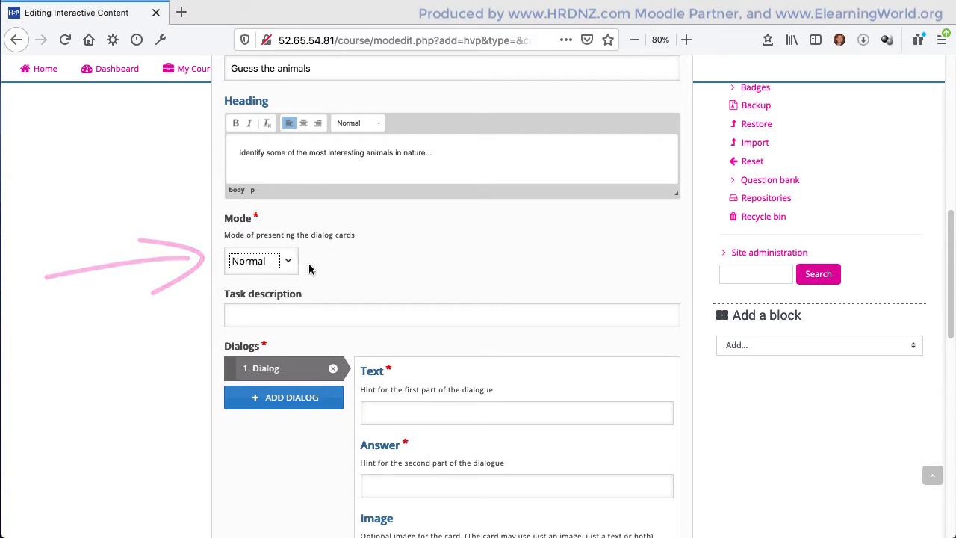
# Step: Enter the task description 'Which animals do you know?'
pyautogui.click(436, 314)
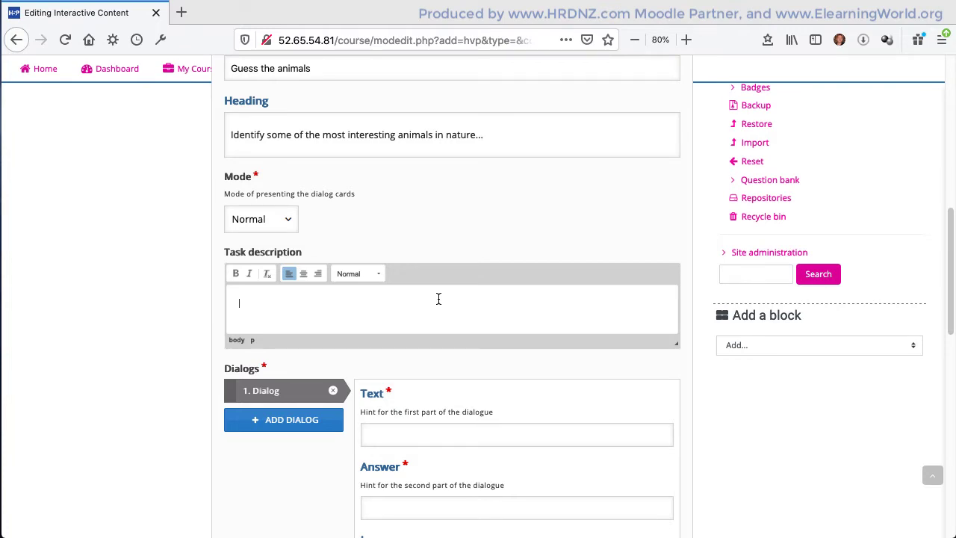
pyautogui.write('Which animals do you know?')
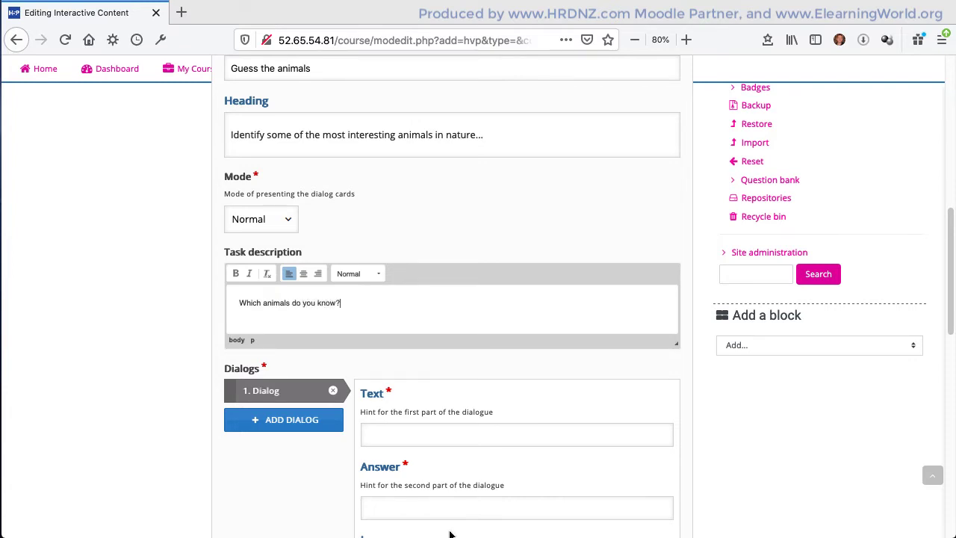
pyautogui.scroll(-5, 461, 489)
pyautogui.scroll(-1, 462, 489)
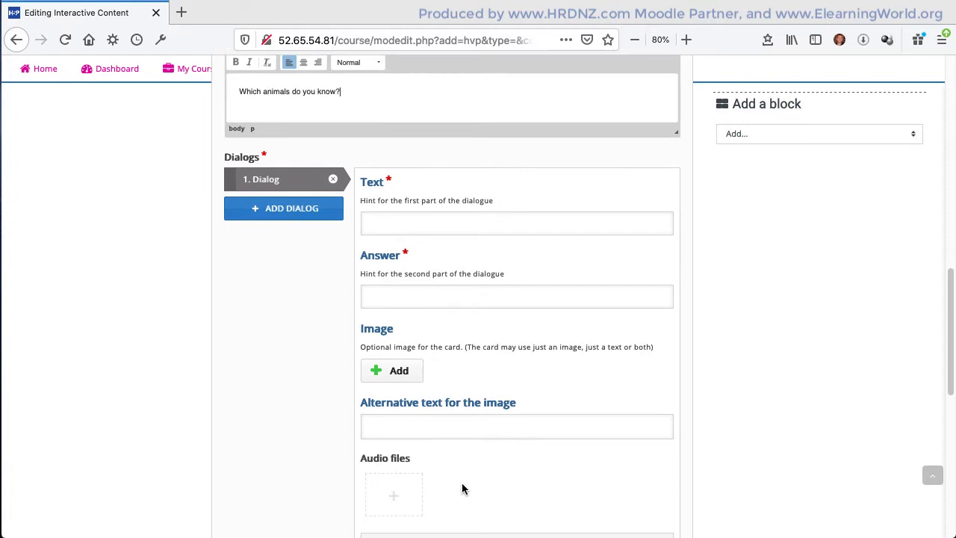
# Step: Give the first card the question 'What is this stripey insect?' and the answer 'Bee'
pyautogui.click(507, 224)
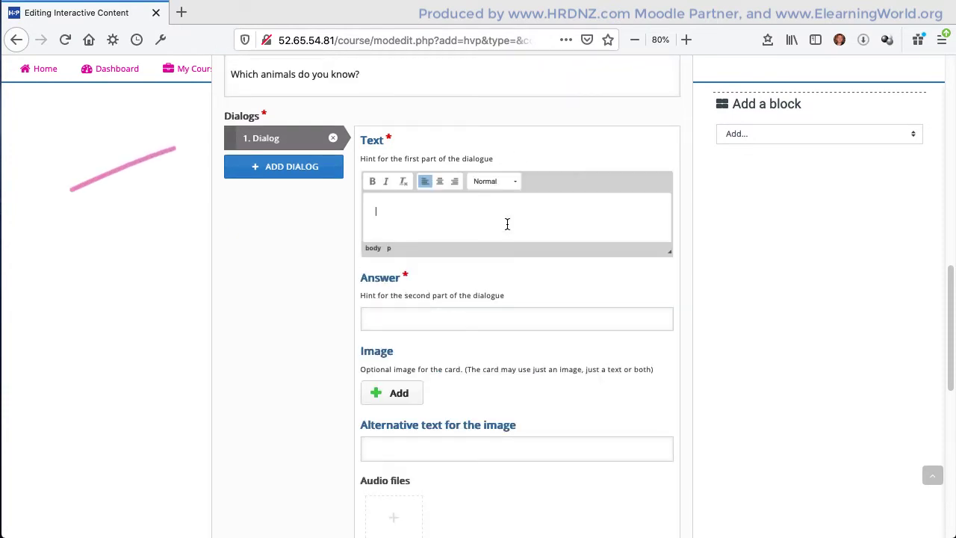
pyautogui.write('What is this s')
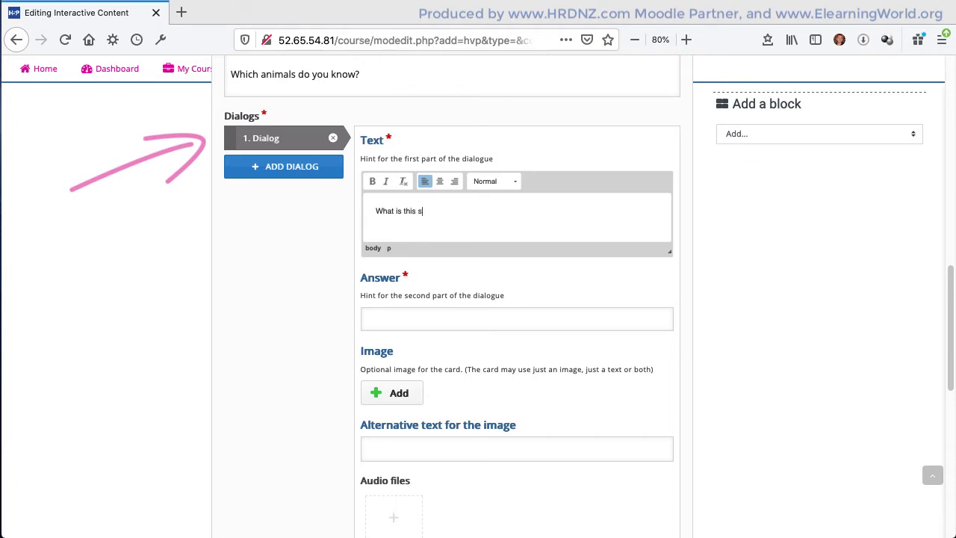
pyautogui.write('trpey')
pyautogui.press('BackSpace')
pyautogui.press('BackSpace')
pyautogui.press('BackSpace')
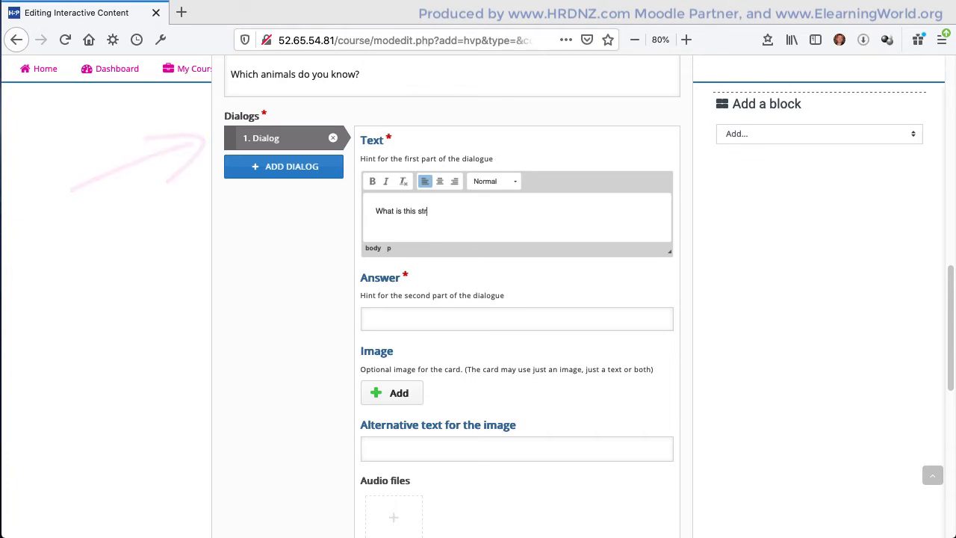
pyautogui.write('ipey an')
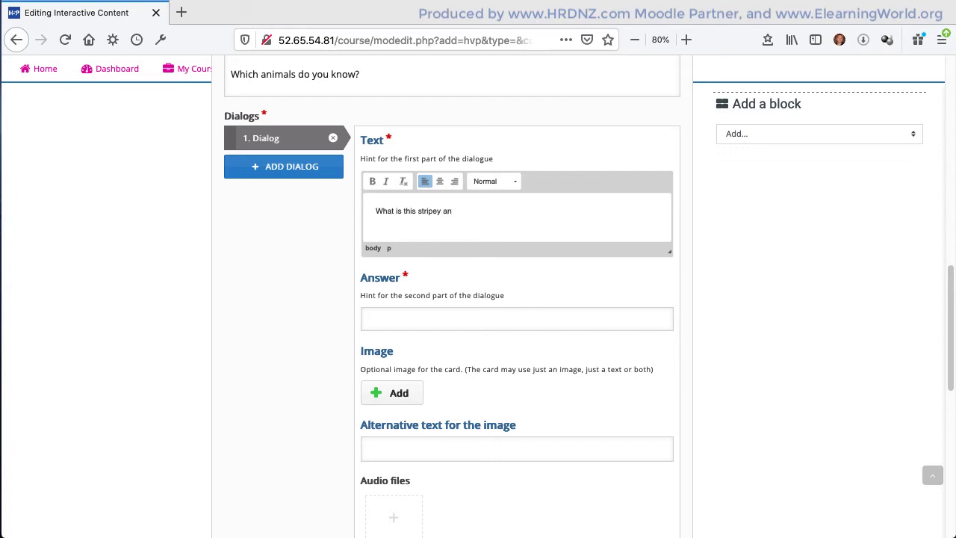
pyautogui.write('on')
pyautogui.write('ins')
pyautogui.write('ect?')
pyautogui.click(505, 320)
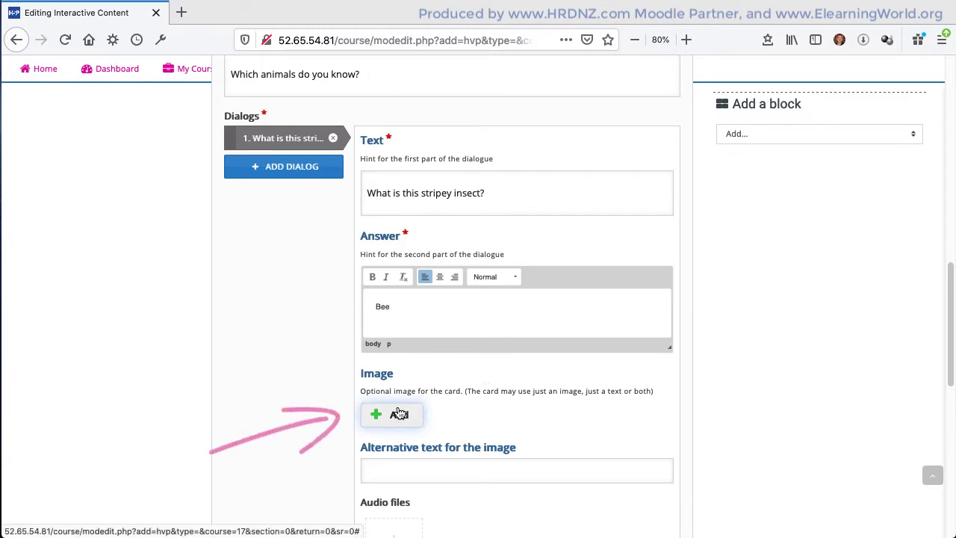
# Step: Upload bee_400x300.jpg as the first card's image
pyautogui.click(398, 413)
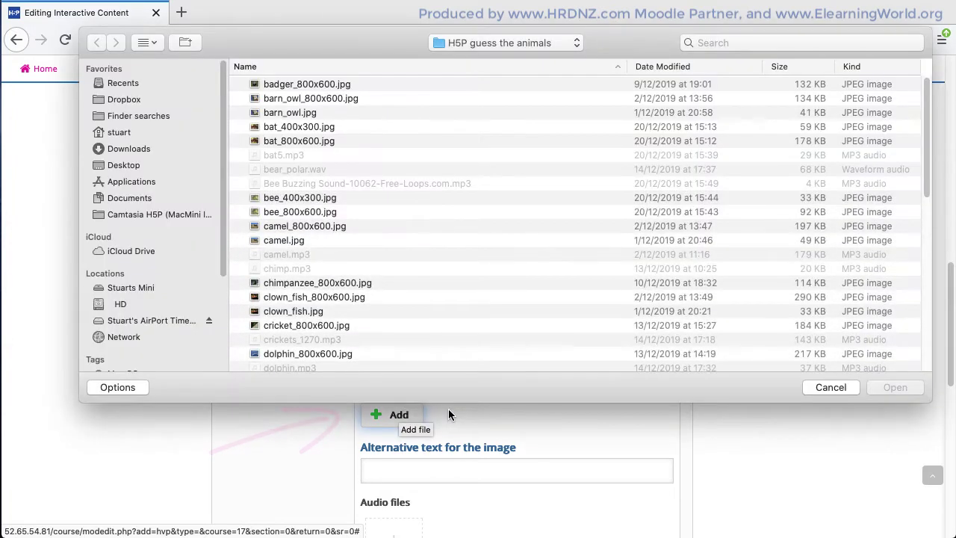
pyautogui.click(297, 198)
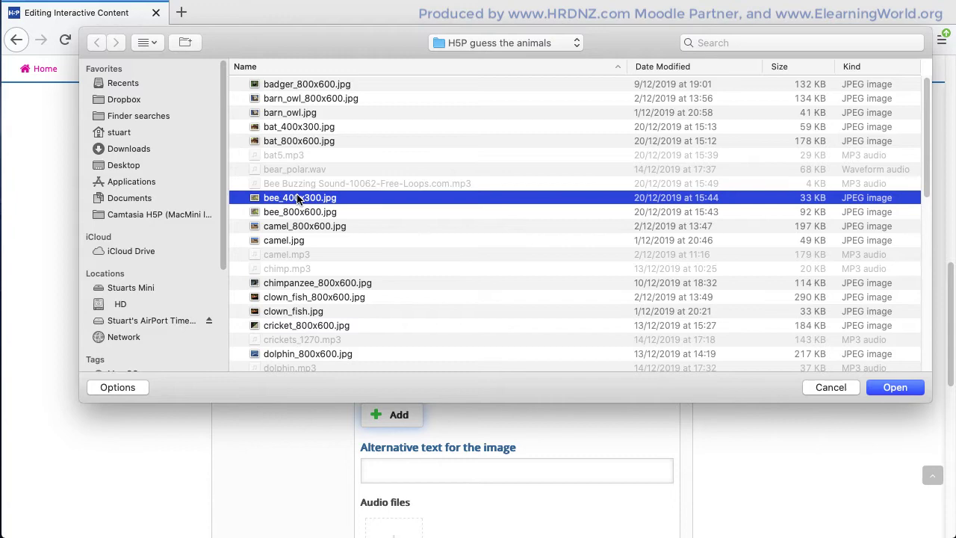
pyautogui.click(889, 387)
pyautogui.scroll(-3, 590, 482)
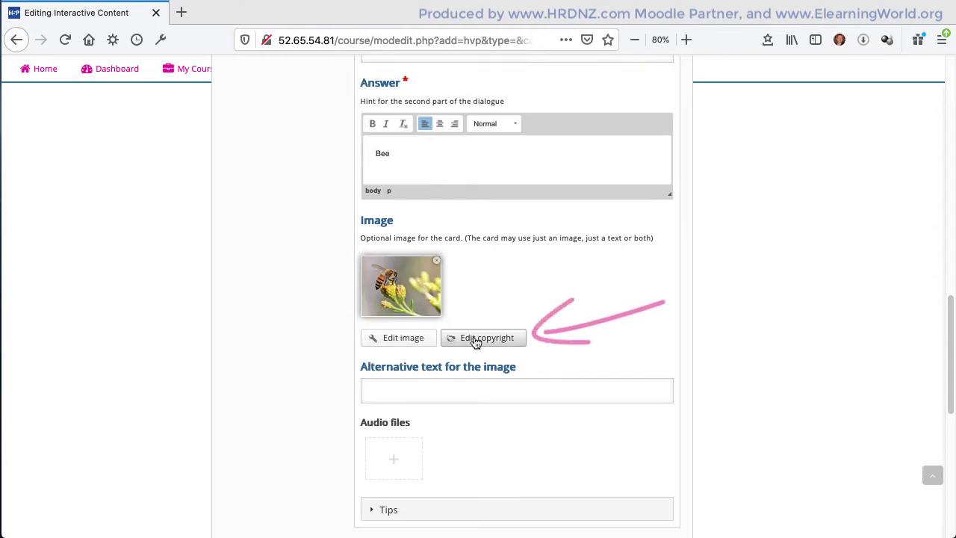
# Step: Set the bee image's alternative text to 'A stripey insect'
pyautogui.click(484, 388)
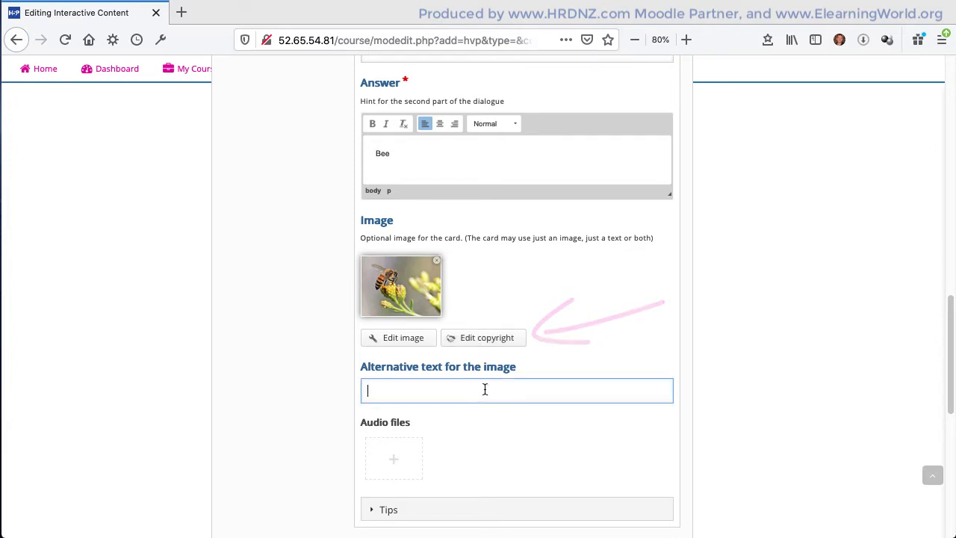
pyautogui.write('A')
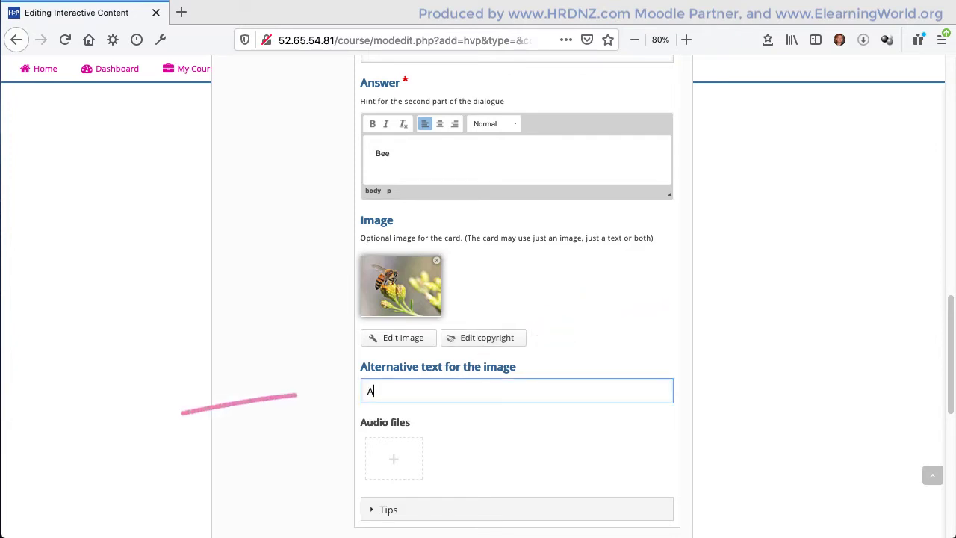
pyautogui.write(' stripe')
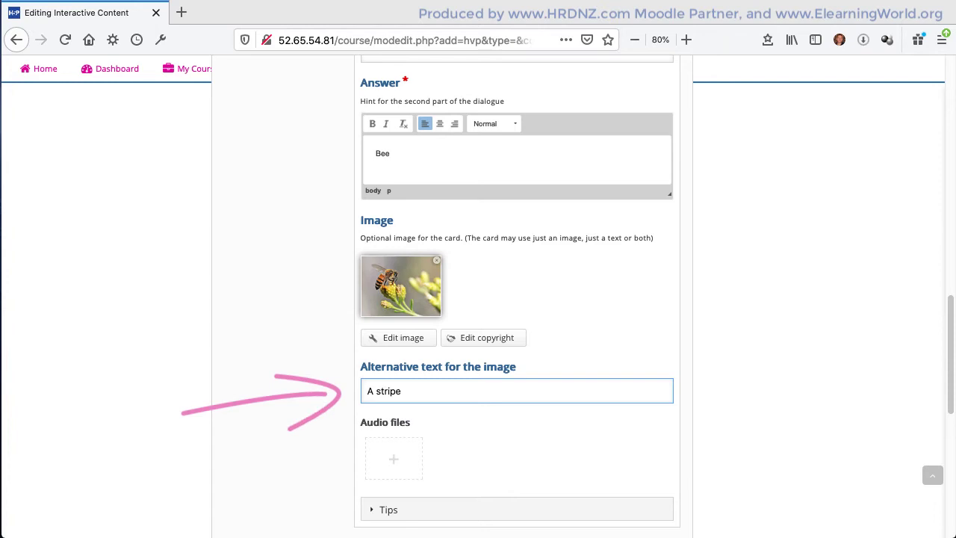
pyautogui.write('y insect')
pyautogui.scroll(-1, 295, 446)
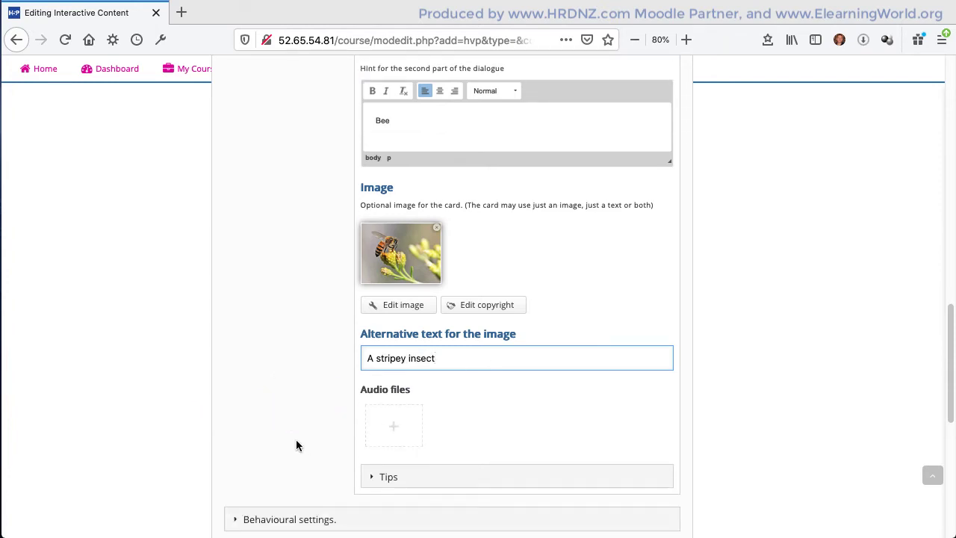
pyautogui.scroll(-1, 296, 442)
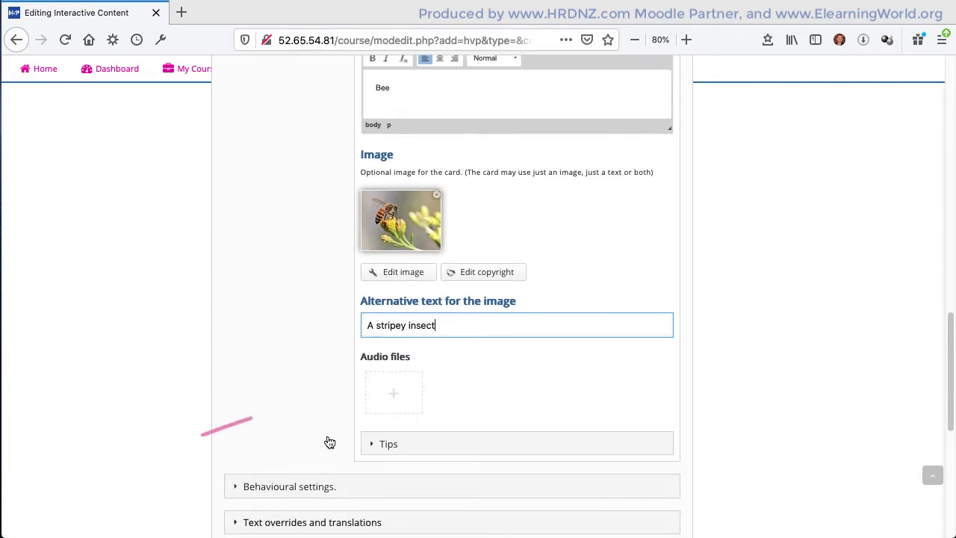
# Step: Attach the Bee Buzzing Sound MP3 as the bee card's audio file
pyautogui.click(395, 392)
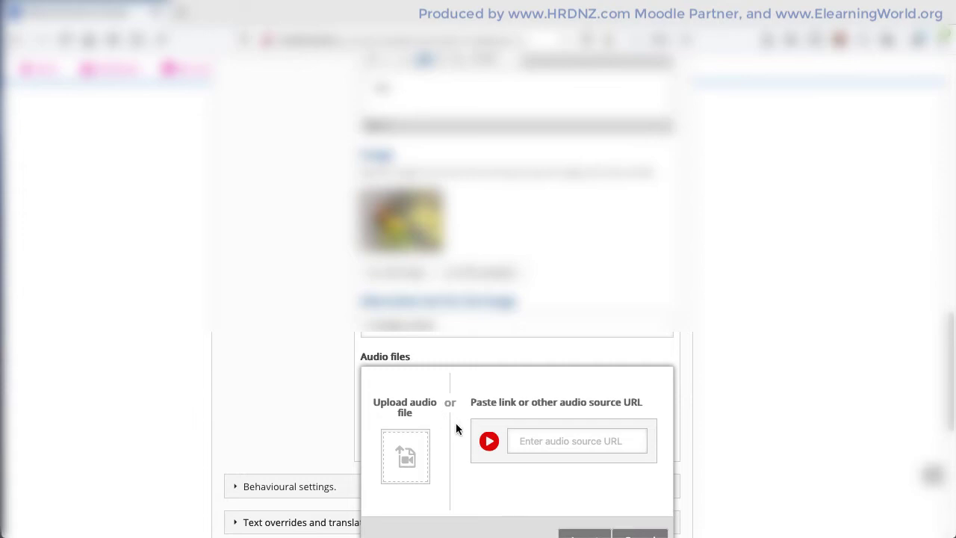
pyautogui.click(415, 453)
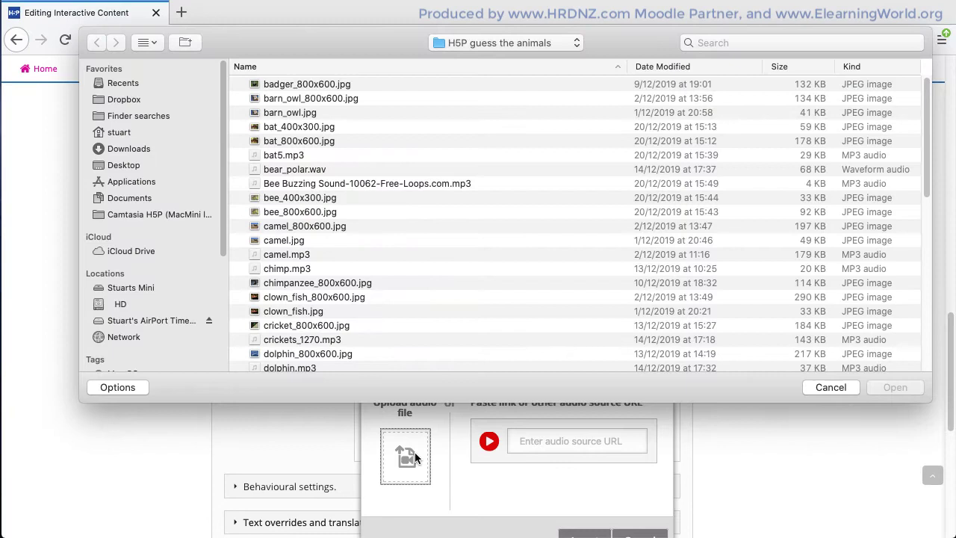
pyautogui.click(355, 183)
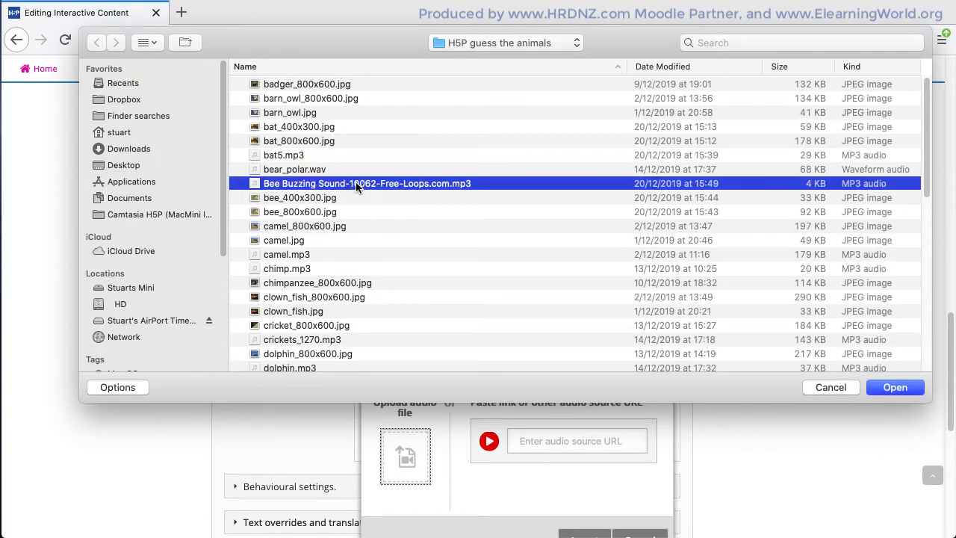
pyautogui.click(882, 387)
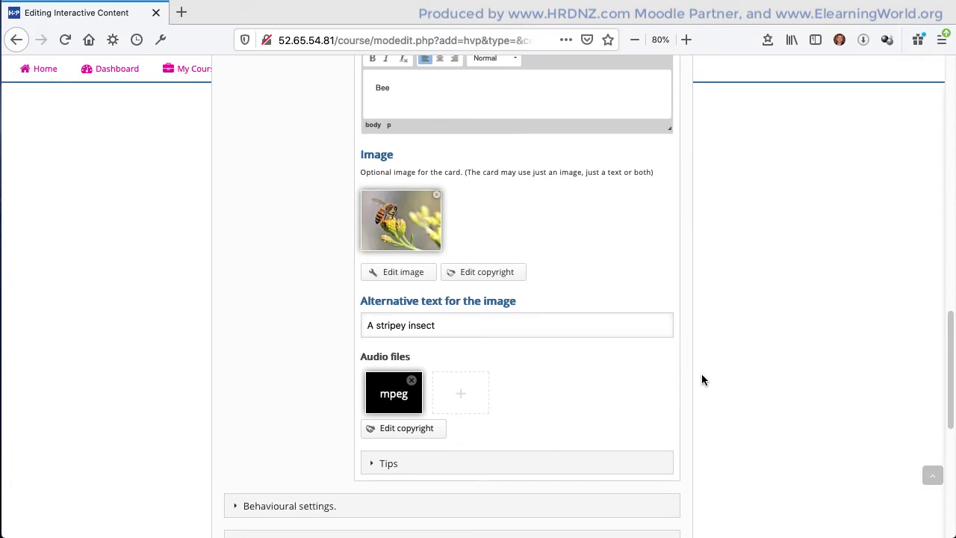
pyautogui.scroll(-3, 564, 409)
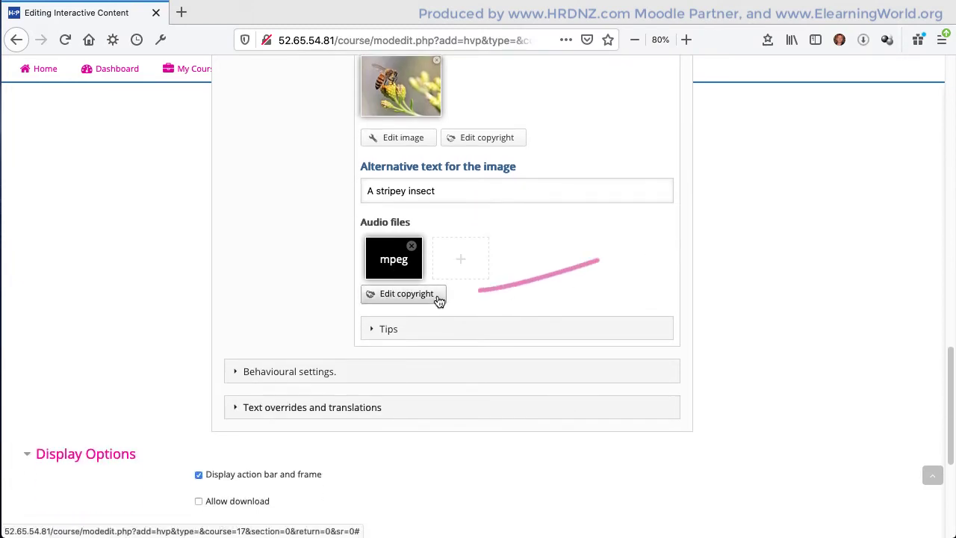
pyautogui.click(374, 330)
# Step: Add the bee card's tips: 'What insects buzz' for the text and 'Even more tips' for the answer
pyautogui.click(556, 400)
pyautogui.write('What insects buzz ?')
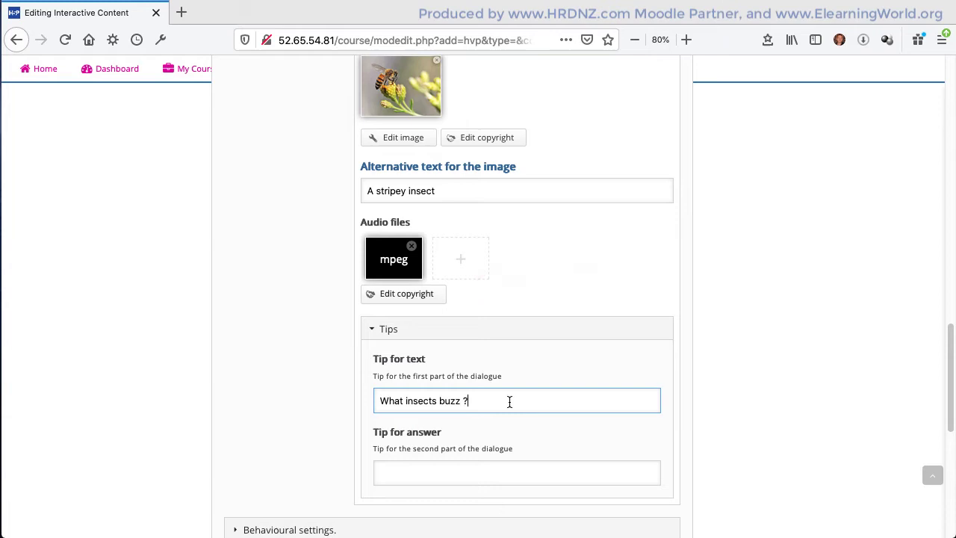
pyautogui.click(507, 474)
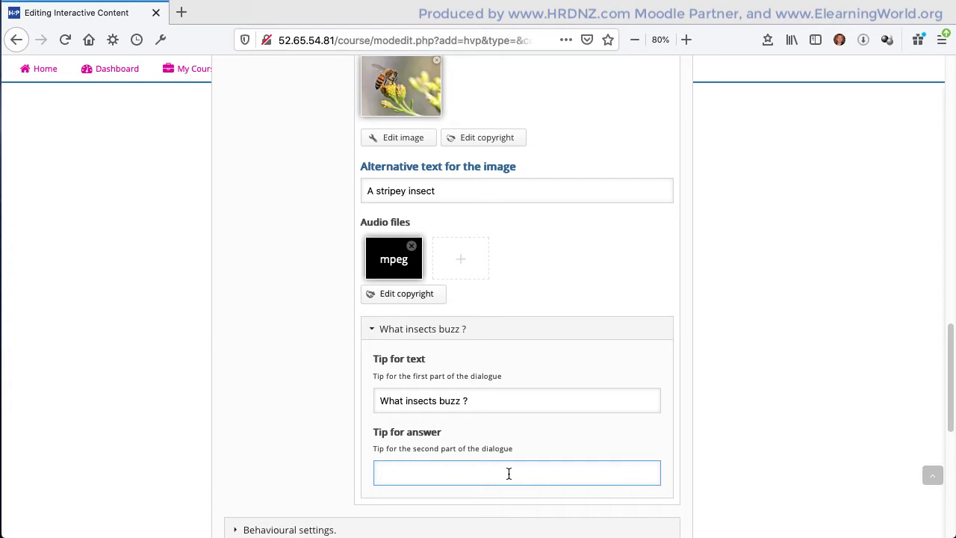
pyautogui.write('Even more tips !')
pyautogui.scroll(10, 247, 413)
# Step: Attach humpback.wav as the audio file of the second dialog card
pyautogui.click(257, 225)
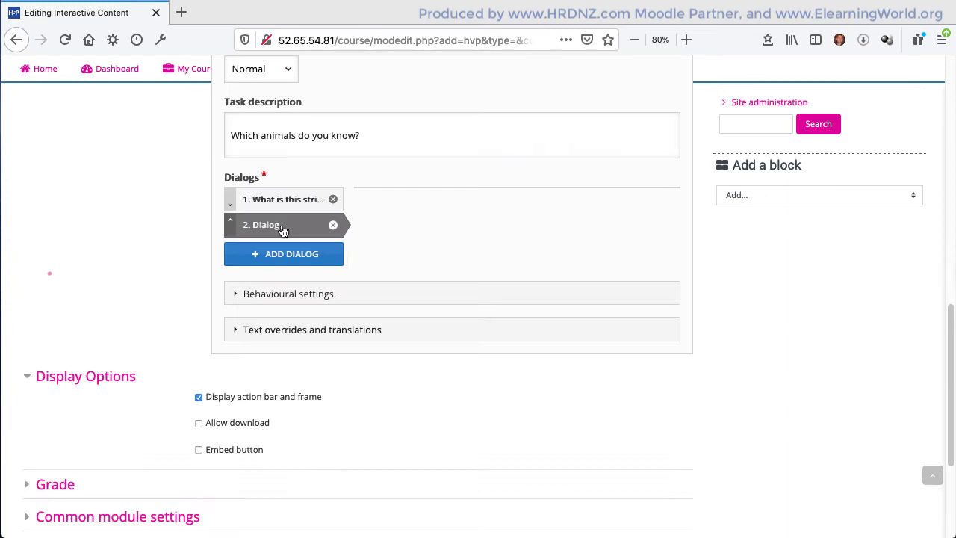
pyautogui.click(415, 244)
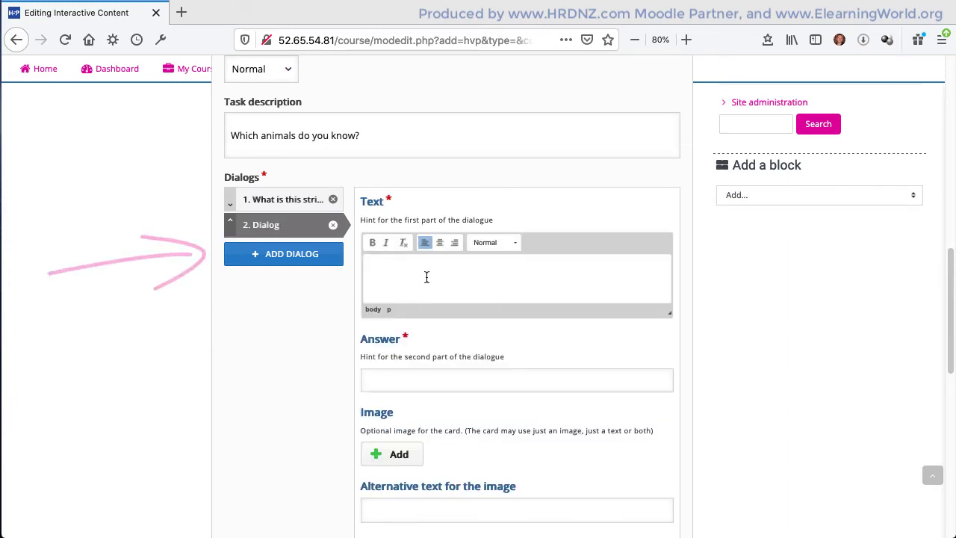
pyautogui.scroll(-3, 313, 370)
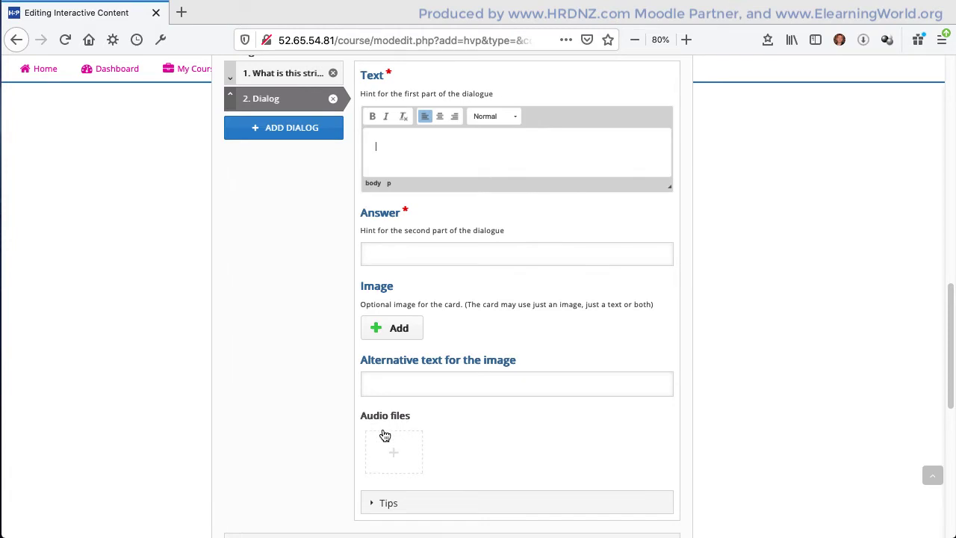
pyautogui.click(392, 455)
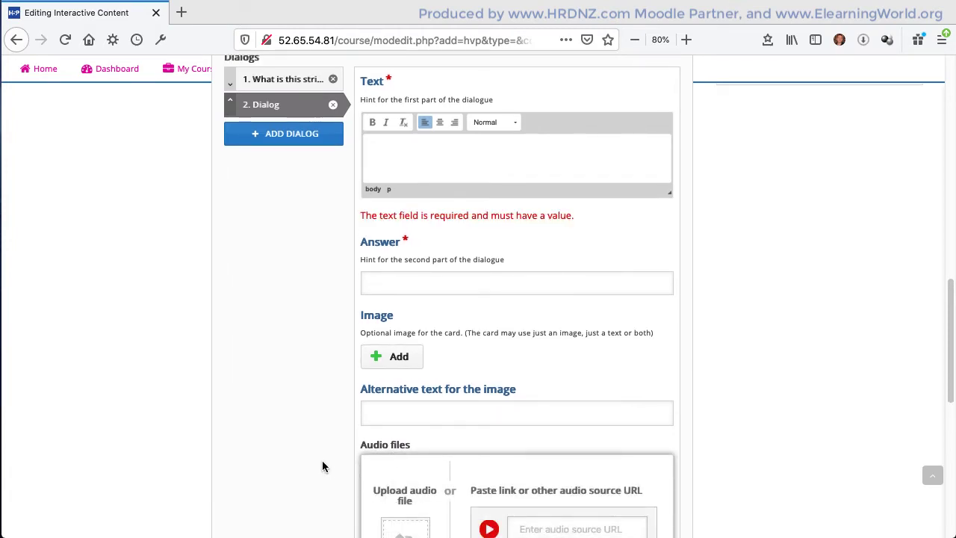
pyautogui.scroll(-2, 322, 463)
pyautogui.scroll(-1, 322, 468)
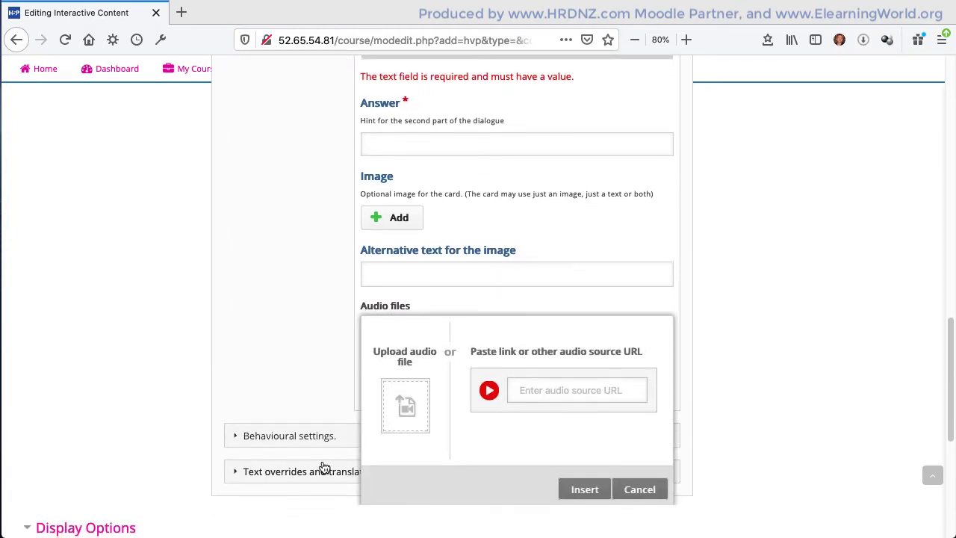
pyautogui.click(405, 407)
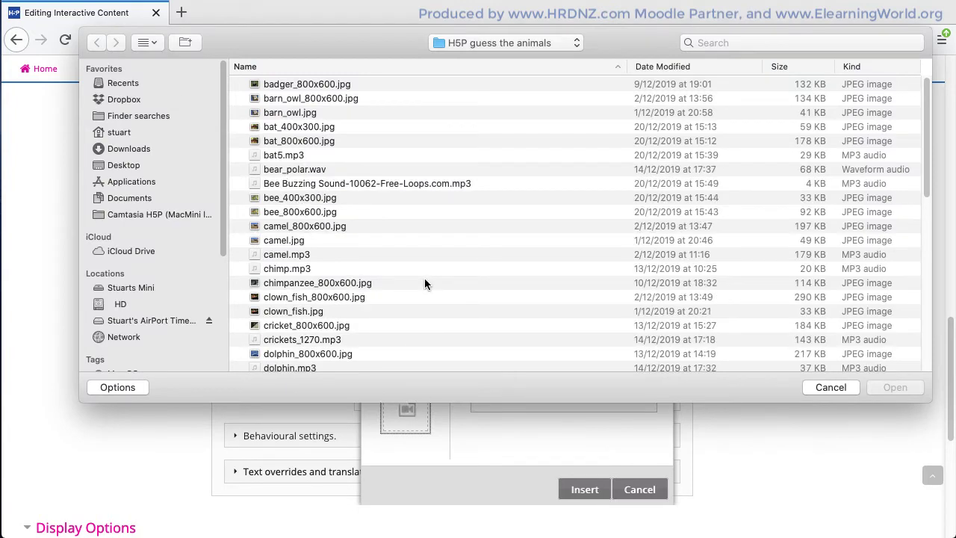
pyautogui.scroll(-10, 425, 282)
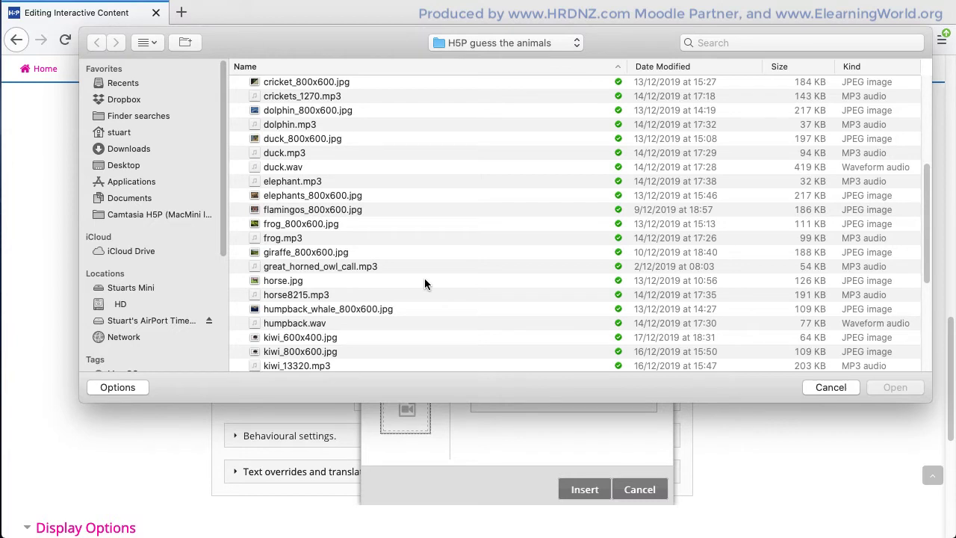
pyautogui.click(288, 322)
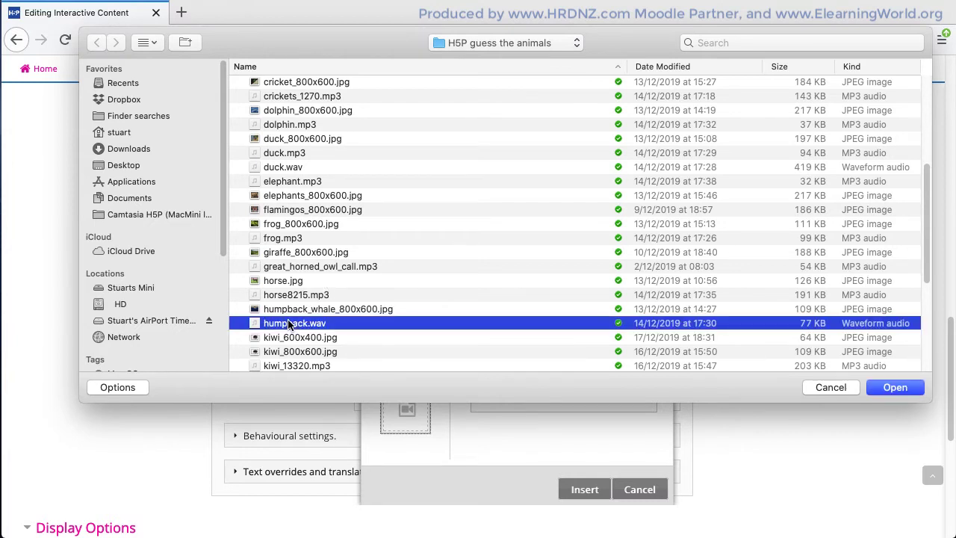
pyautogui.click(894, 388)
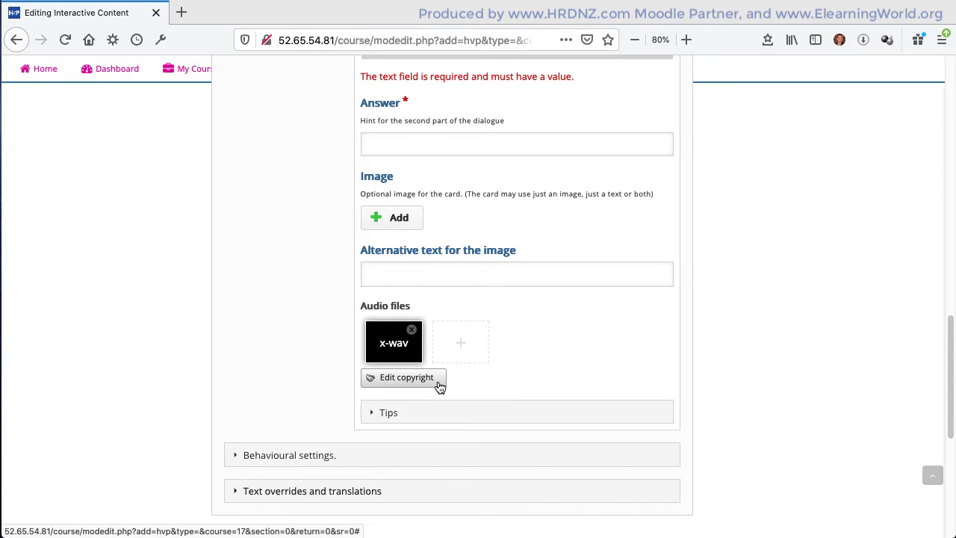
# Step: Give the second card the question 'What sea animal is this ?' and answer 'Humpback whale'
pyautogui.scroll(3, 343, 313)
pyautogui.scroll(2, 343, 313)
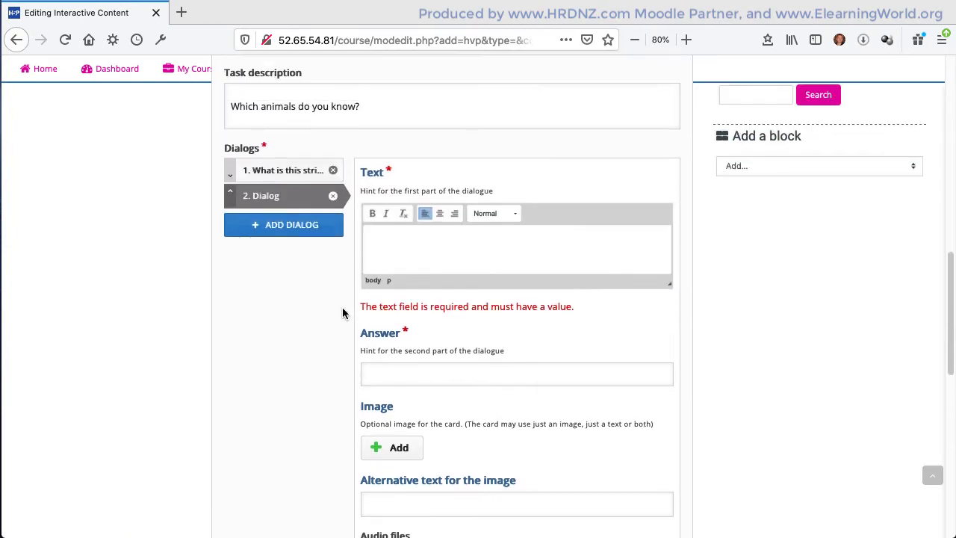
pyautogui.click(466, 258)
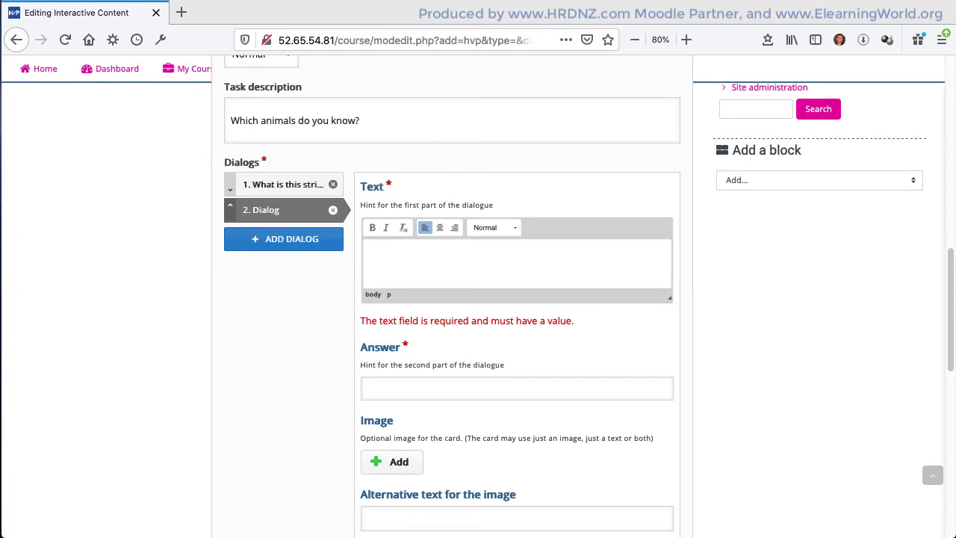
pyautogui.write('What sea animal is this ?')
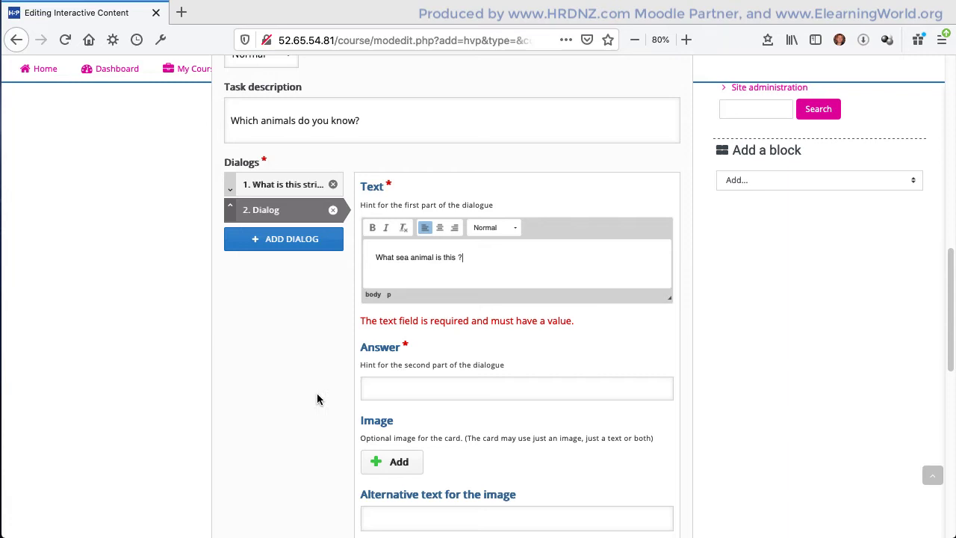
pyautogui.scroll(-2, 319, 394)
pyautogui.click(444, 312)
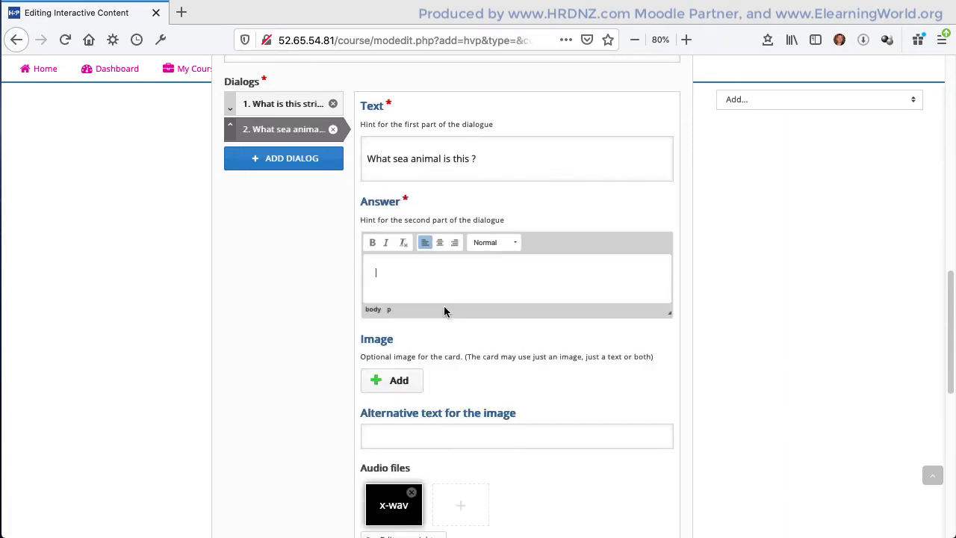
pyautogui.write('Hump')
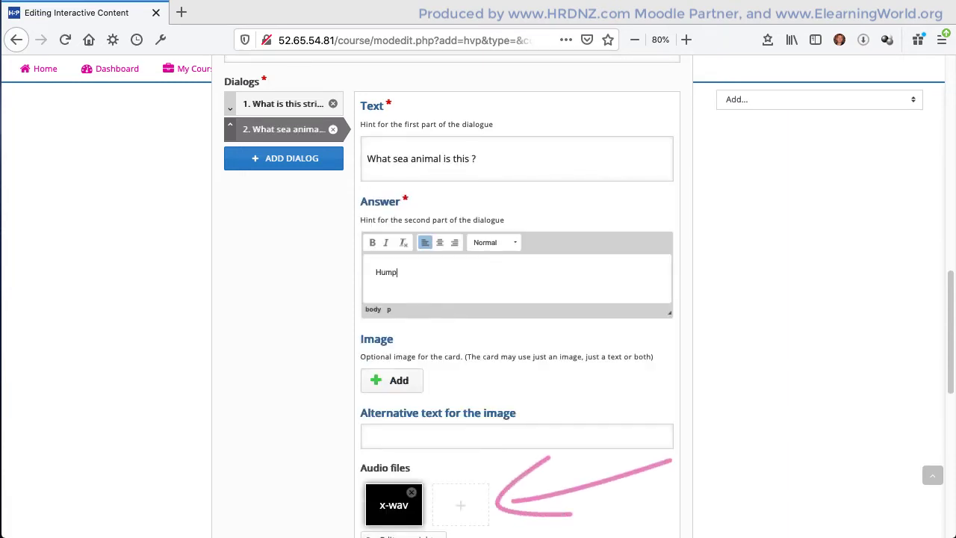
pyautogui.write('back whale')
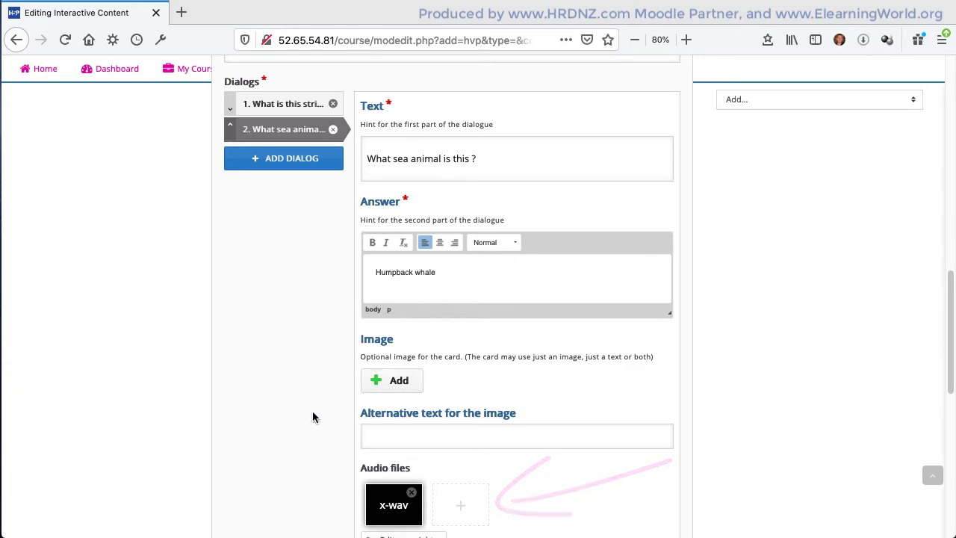
# Step: Set the whale image's alternative text to 'A type of whale' and expand its tips
pyautogui.scroll(-2, 312, 411)
pyautogui.click(498, 331)
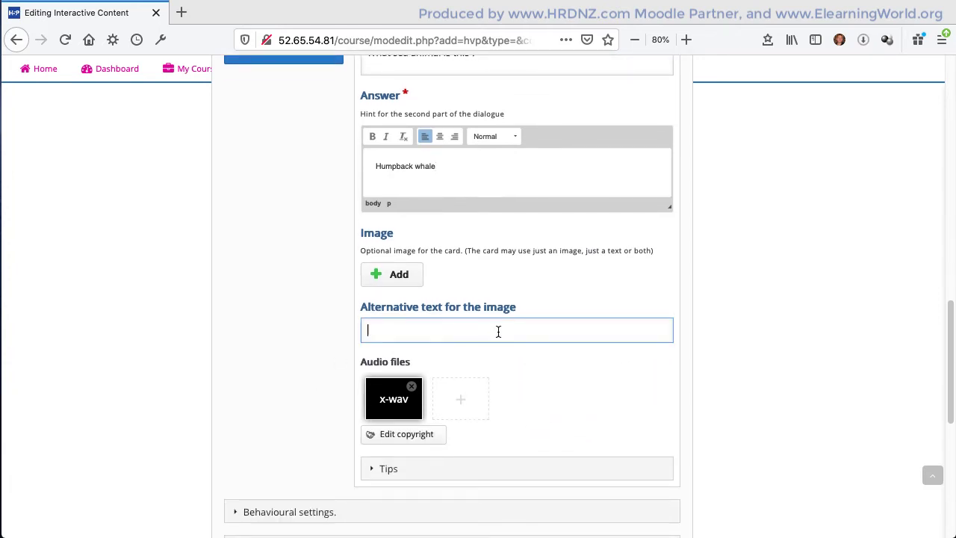
pyautogui.write('A type of whale')
pyautogui.click(371, 471)
# Step: Enter the whale card's question tip 'What TYPE of whale do you tink it is ?' and answer tip 'A distinctive shape'
pyautogui.scroll(-5, 340, 456)
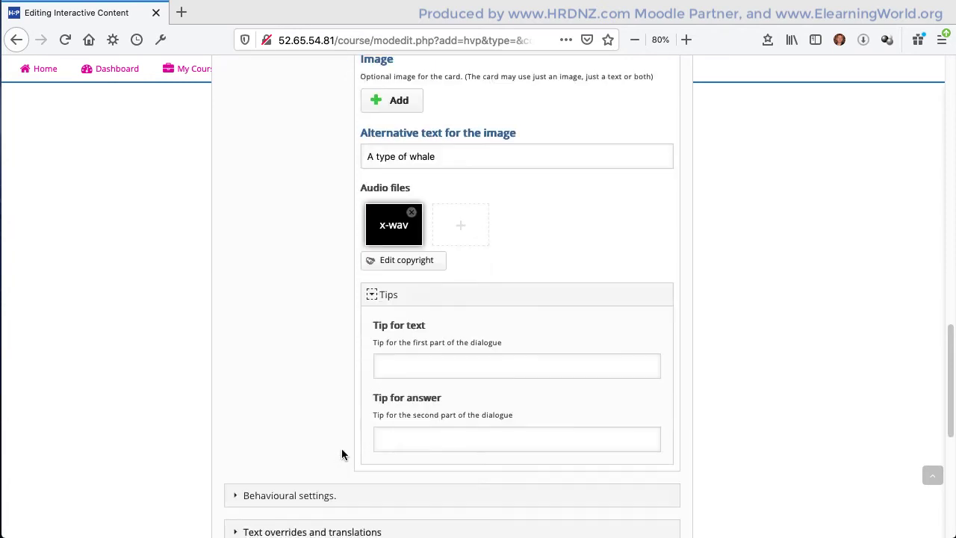
pyautogui.click(516, 362)
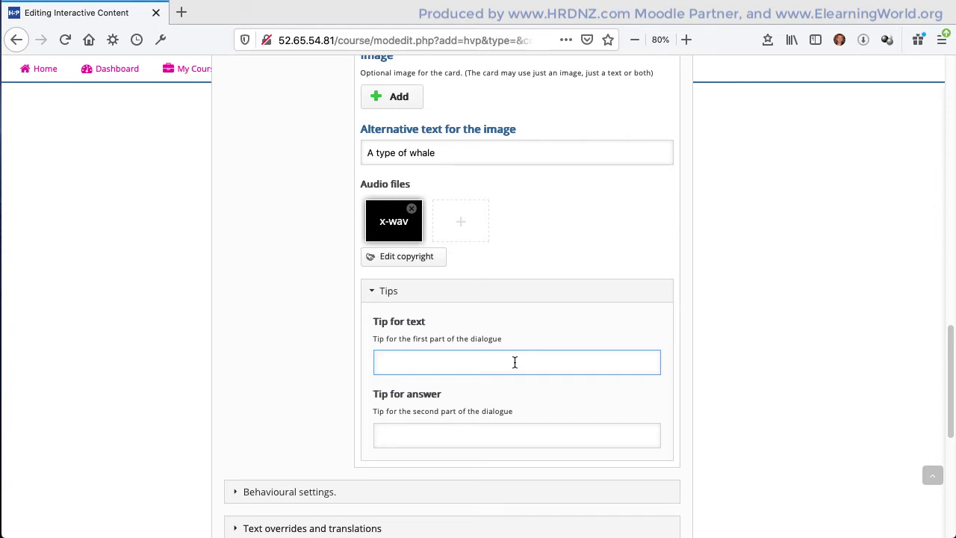
pyautogui.write('What TYPE of whale do you')
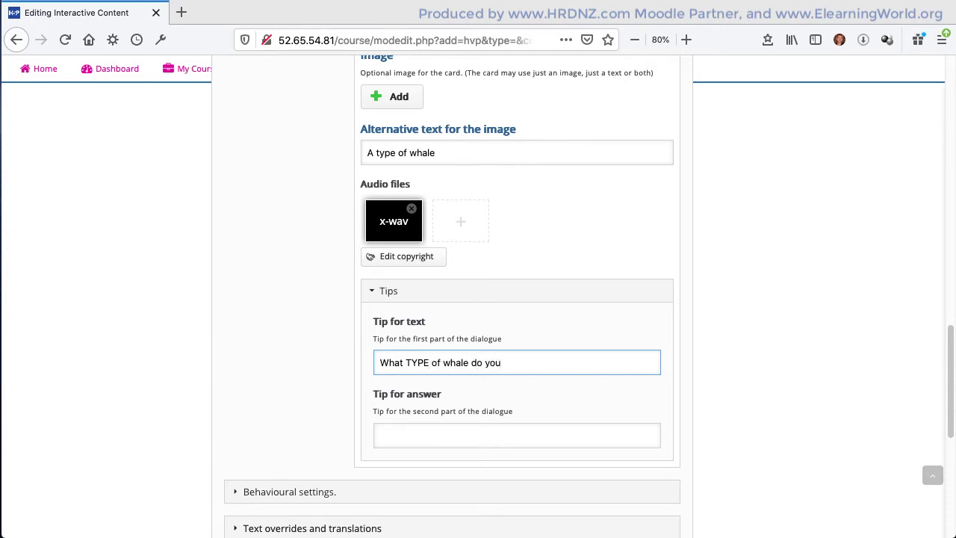
pyautogui.write(' tink it is ?')
pyautogui.click(502, 435)
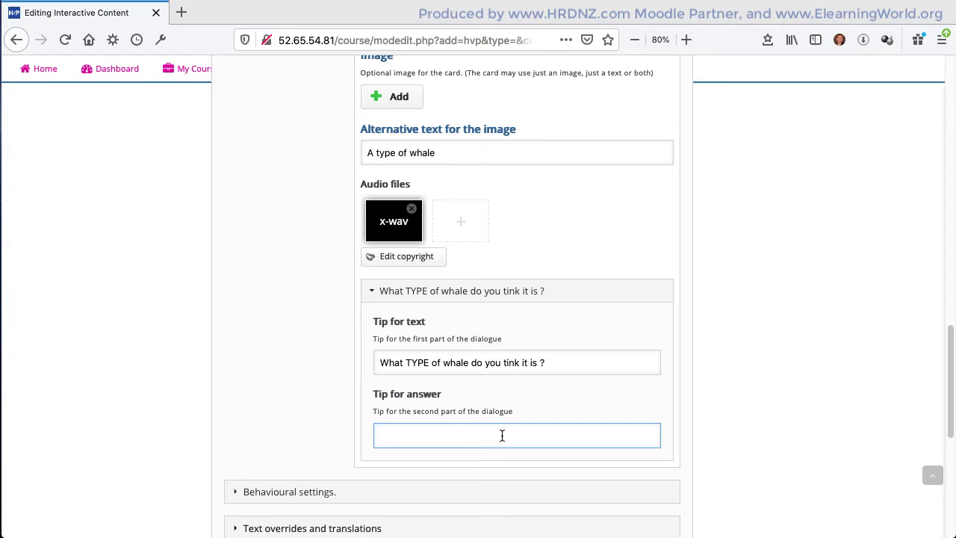
pyautogui.write('A distinctive shape')
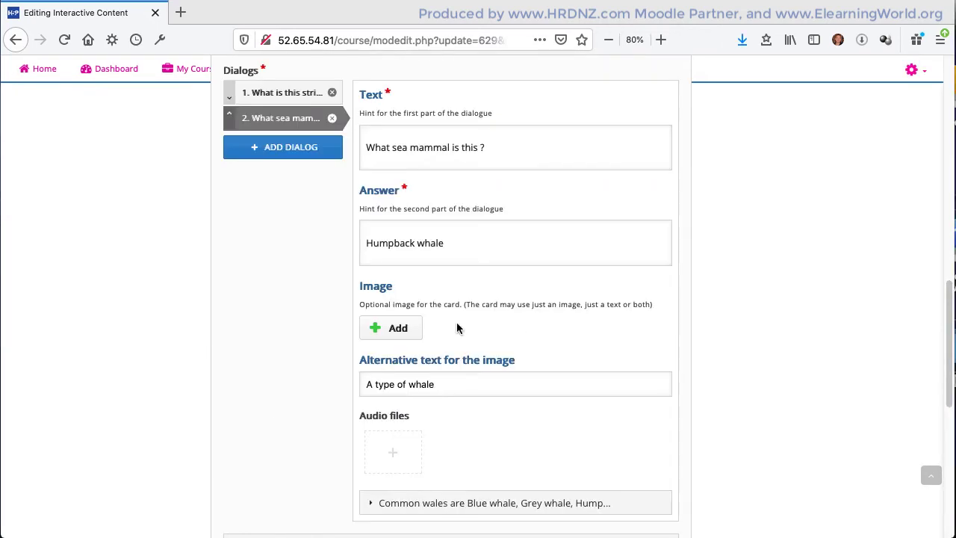
# Step: Upload humpback_whale_800x600.jpg as the whale card's image
pyautogui.click(416, 335)
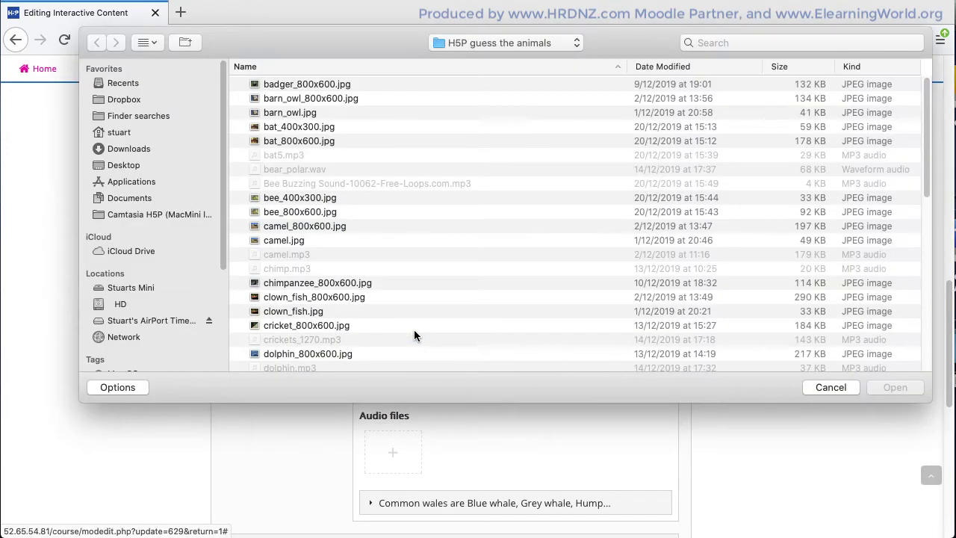
pyautogui.scroll(-10, 414, 330)
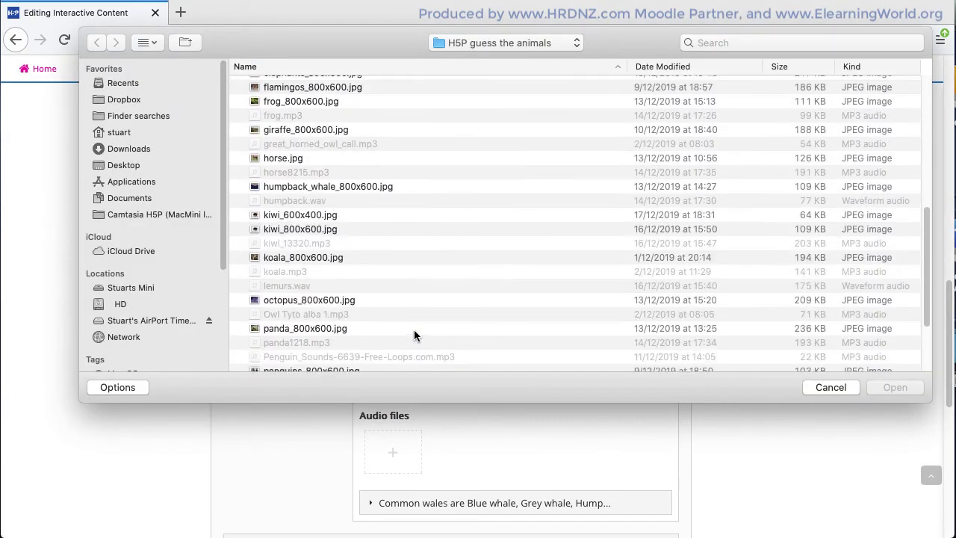
pyautogui.click(360, 184)
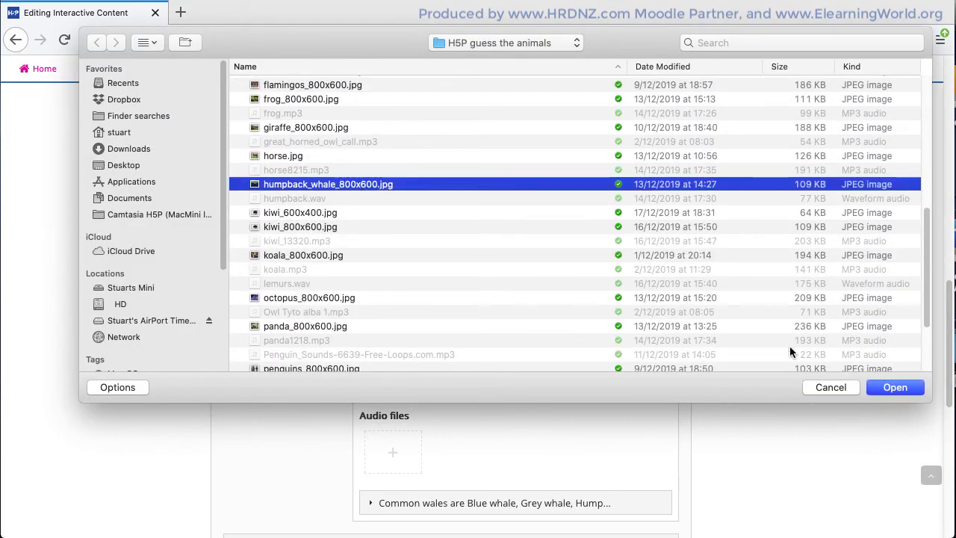
pyautogui.click(893, 387)
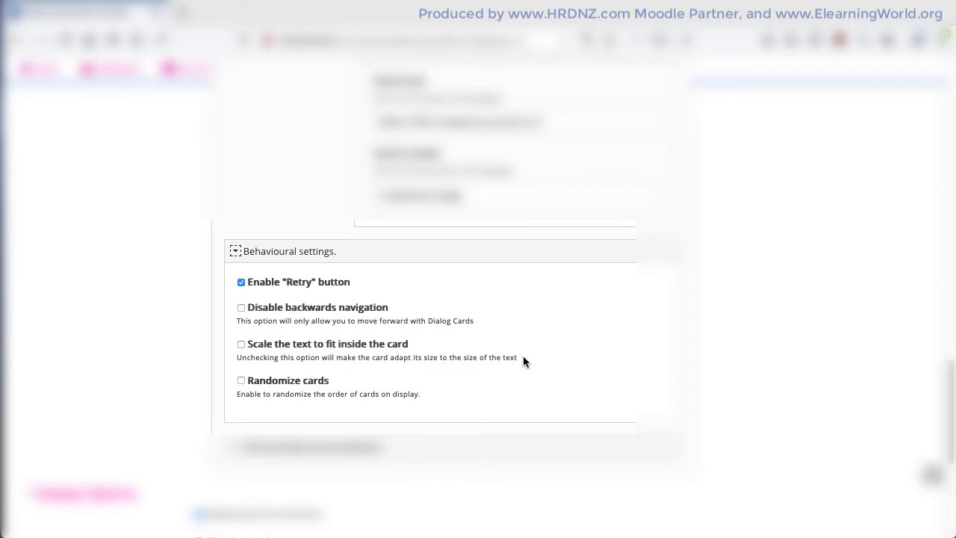
# Step: Turn off Enable Retry, disable backwards navigation, then save and display the activity
pyautogui.click(241, 282)
pyautogui.click(241, 308)
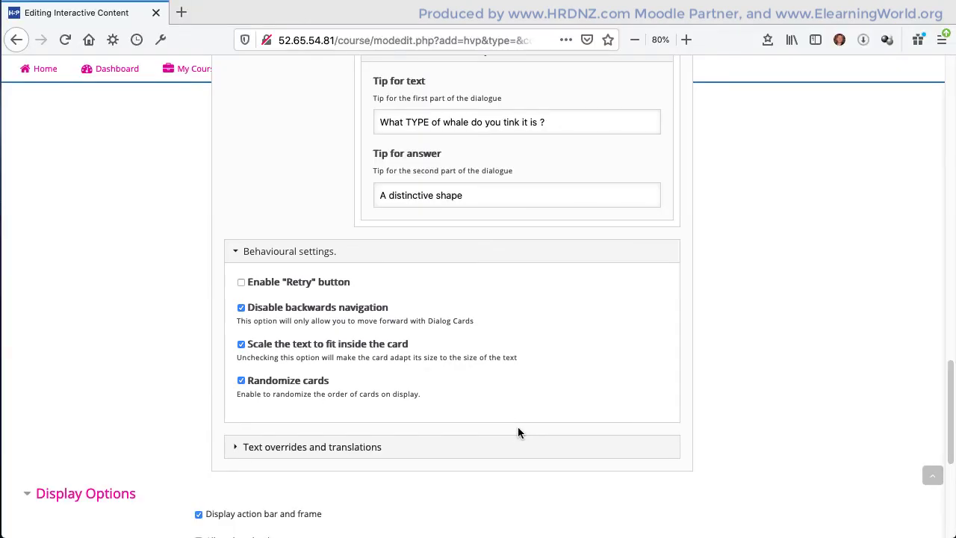
pyautogui.scroll(-3, 518, 433)
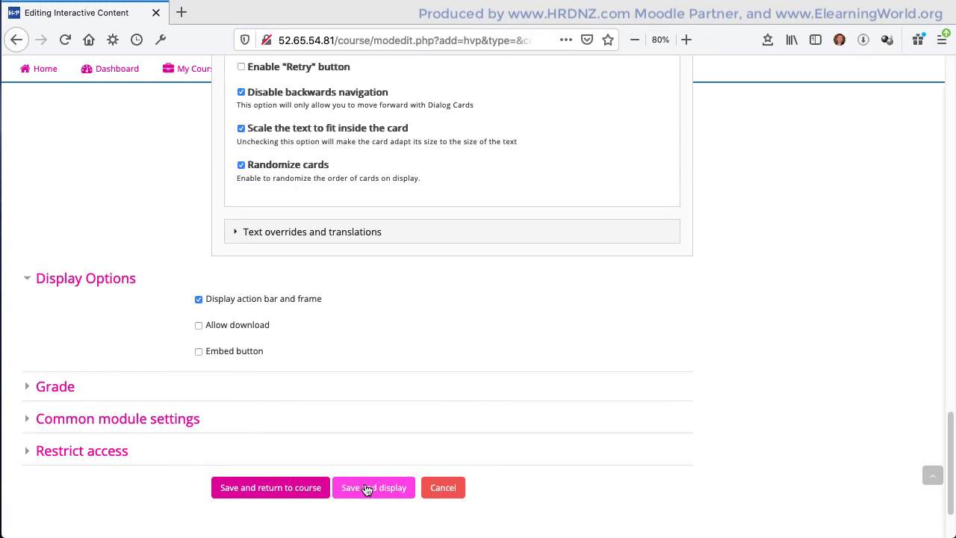
pyautogui.click(367, 490)
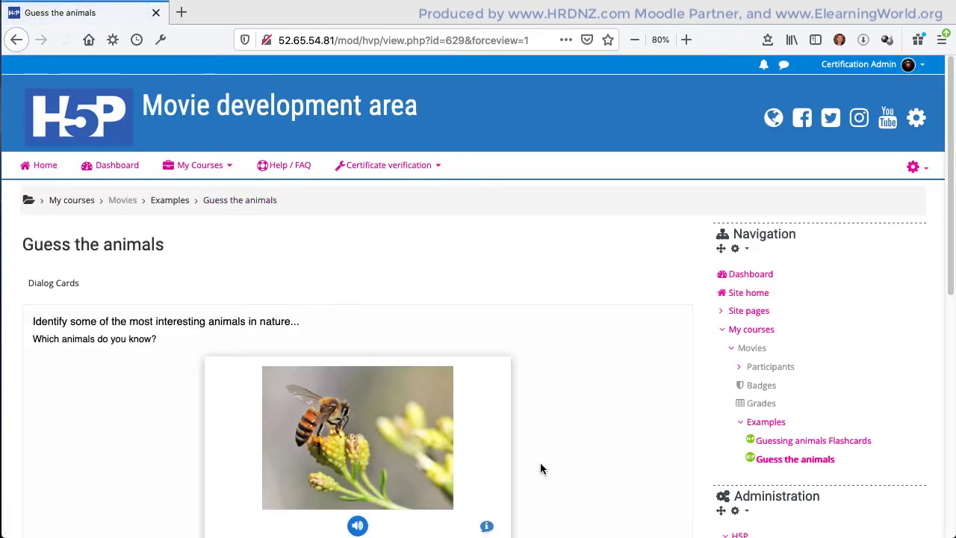
# Step: Check the bee card's tip and audio, turn it to reveal 'Bee', then advance to card 2
pyautogui.scroll(-2, 604, 451)
pyautogui.scroll(-1, 601, 446)
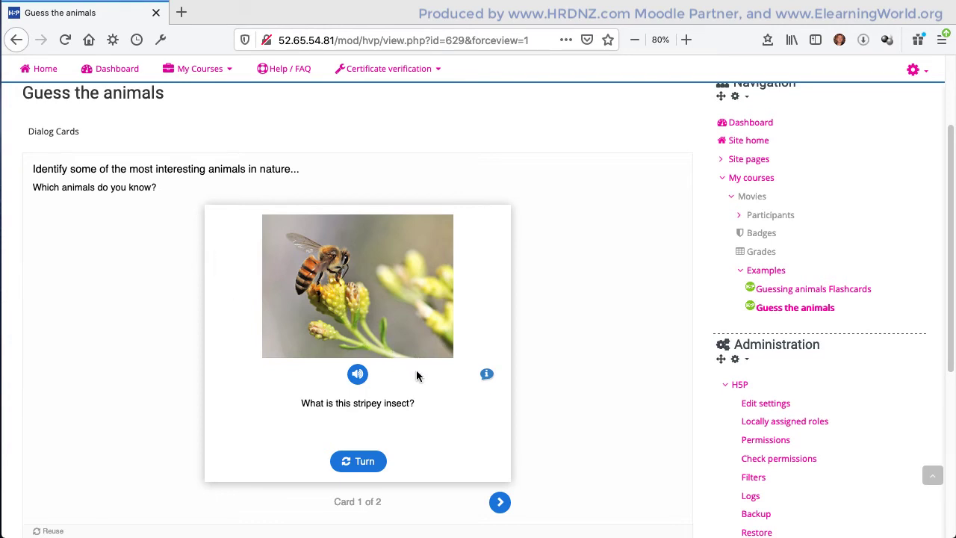
pyautogui.click(487, 376)
pyautogui.click(358, 375)
pyautogui.click(372, 464)
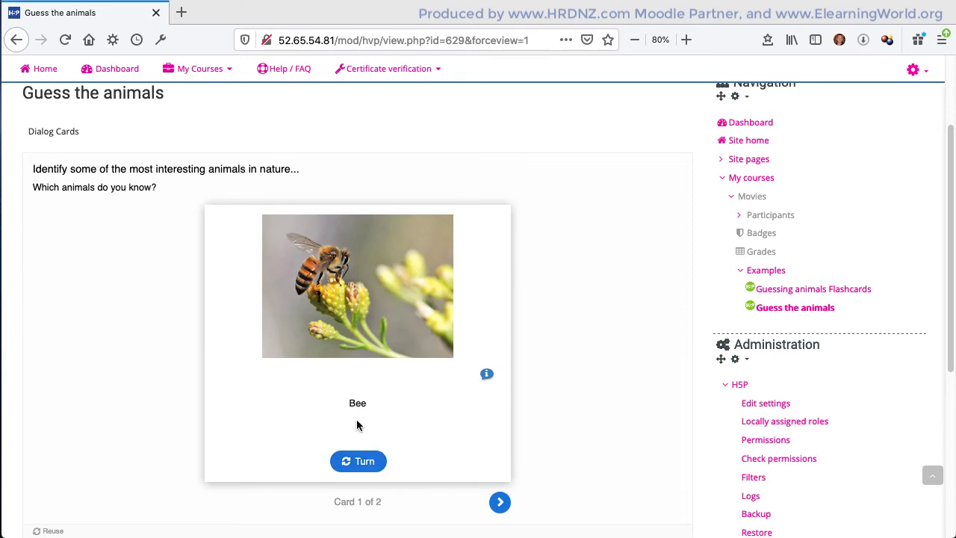
pyautogui.click(500, 504)
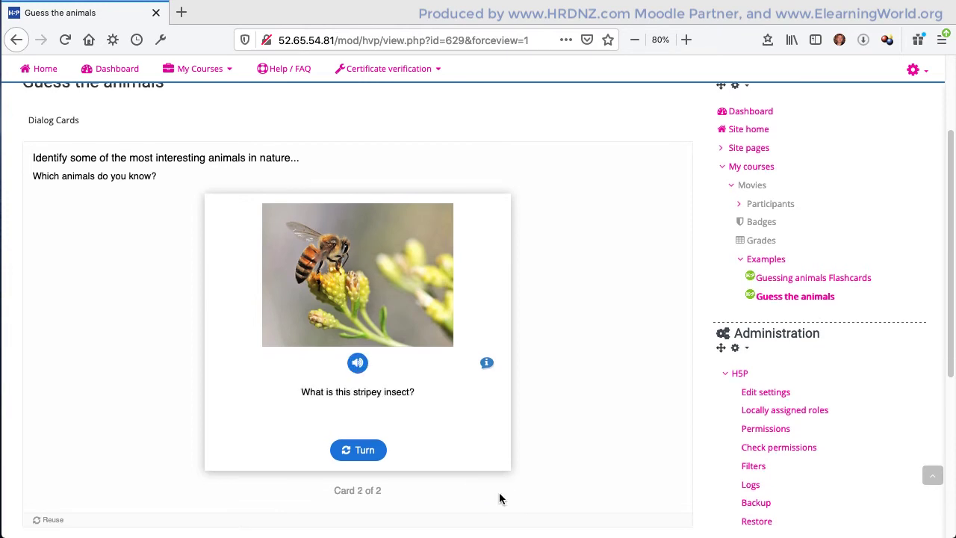
# Step: In the edit form, delete the bee and whale card pictures, confirming each, then save and display
pyautogui.click(757, 394)
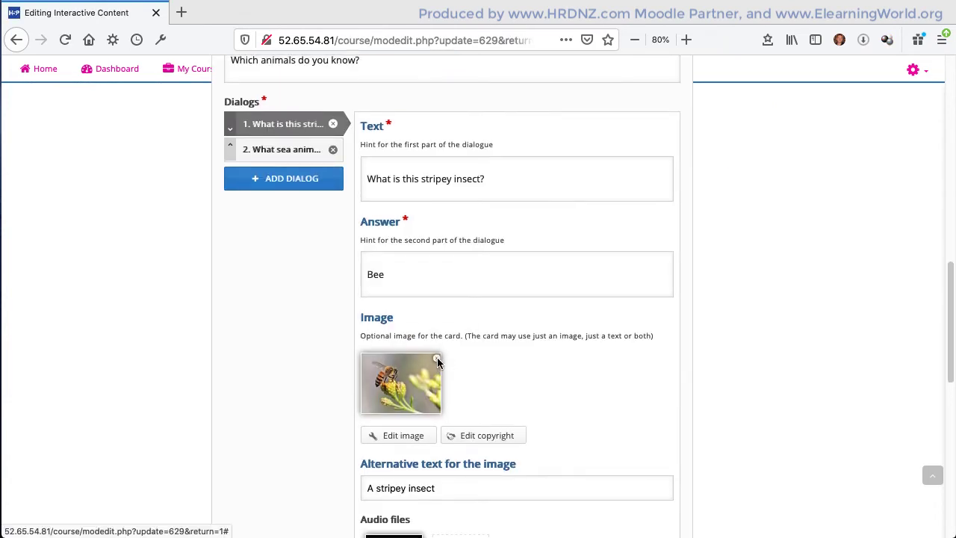
pyautogui.click(438, 361)
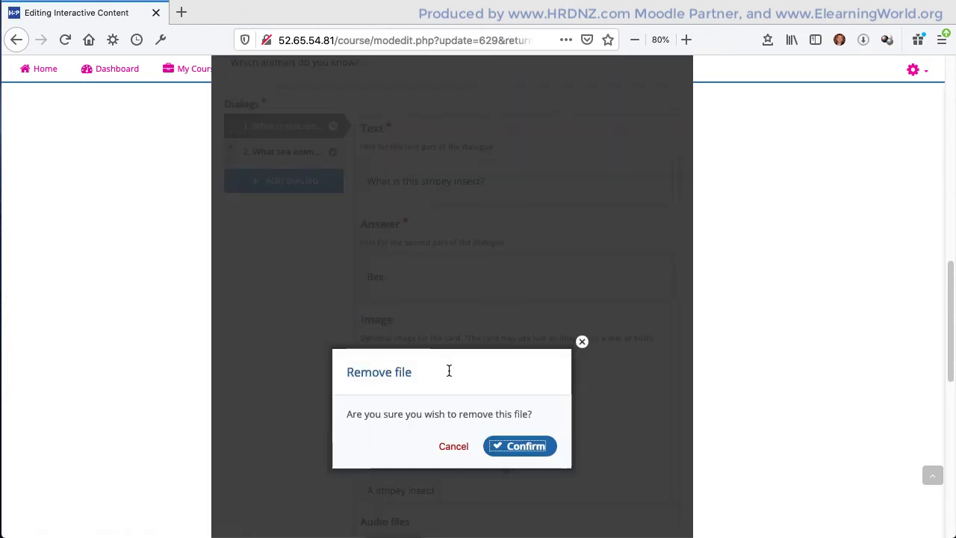
pyautogui.click(509, 452)
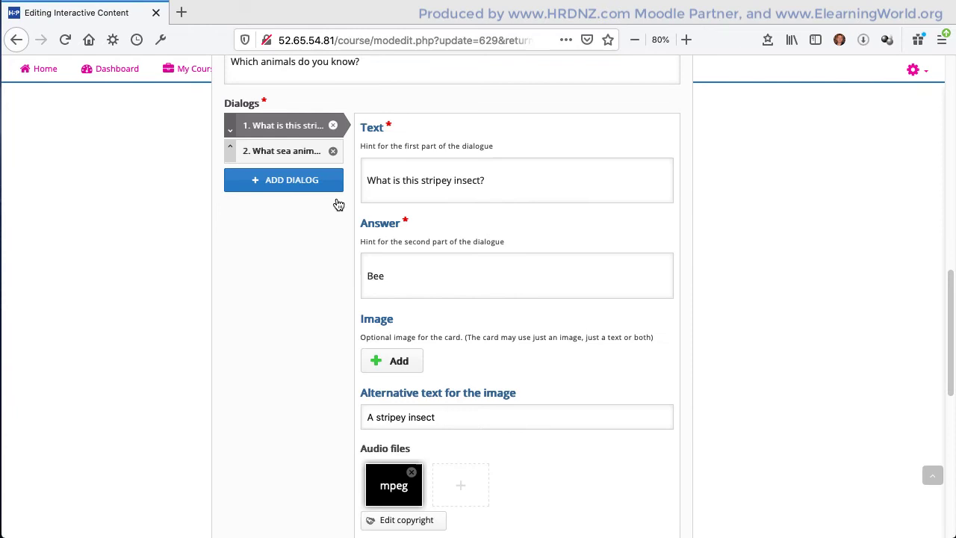
pyautogui.click(319, 156)
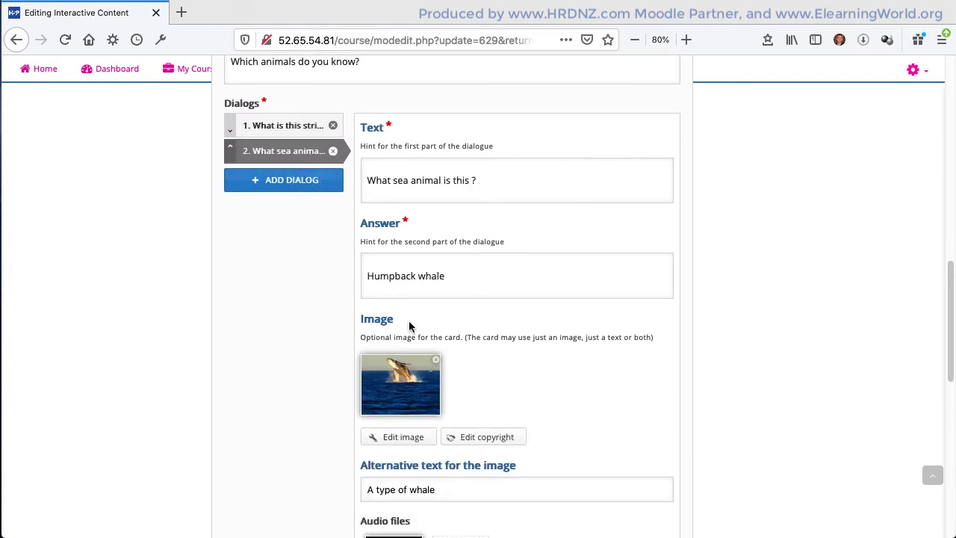
pyautogui.click(438, 360)
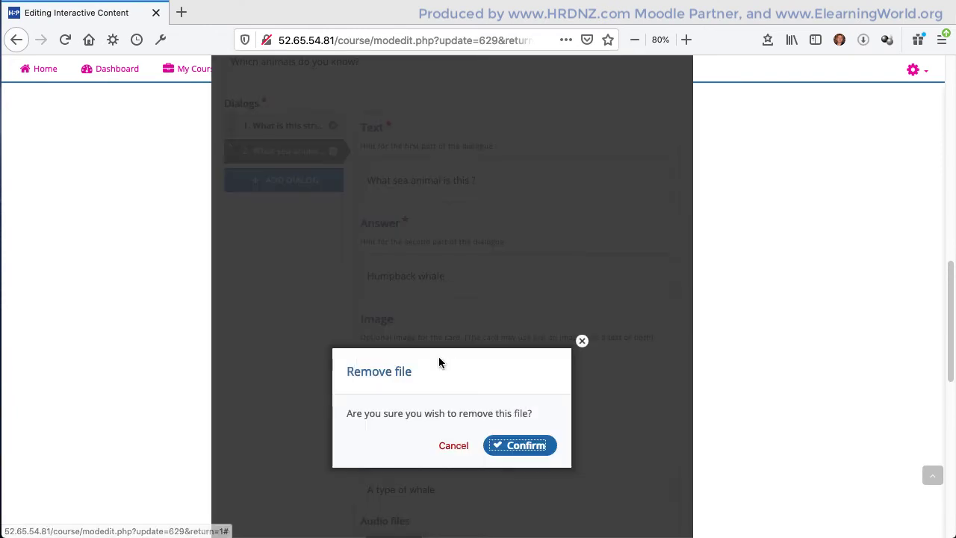
pyautogui.click(520, 452)
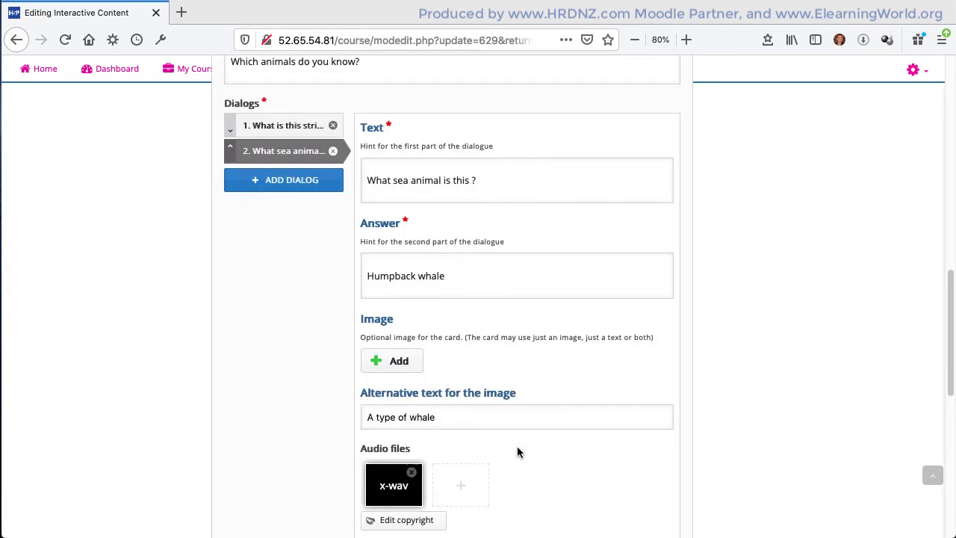
pyautogui.scroll(-10, 519, 452)
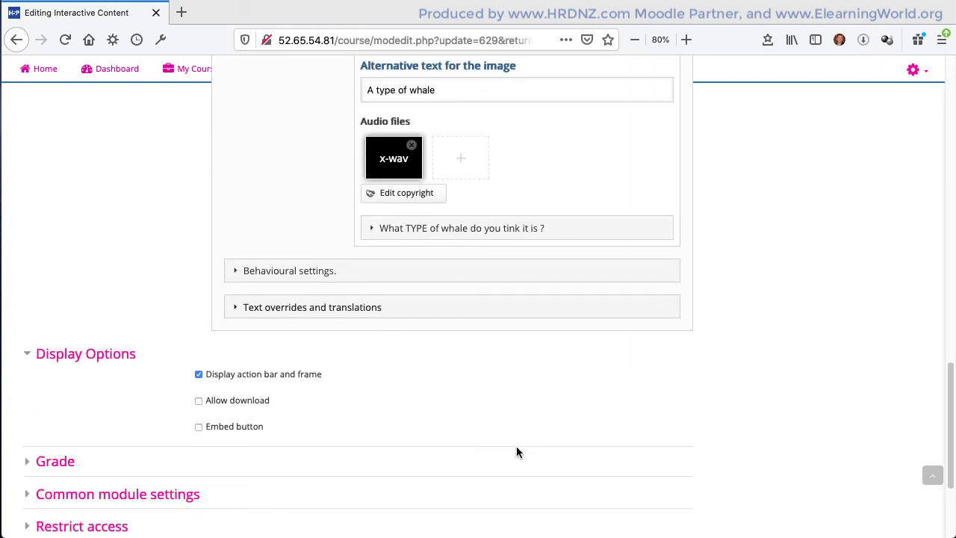
pyautogui.click(374, 484)
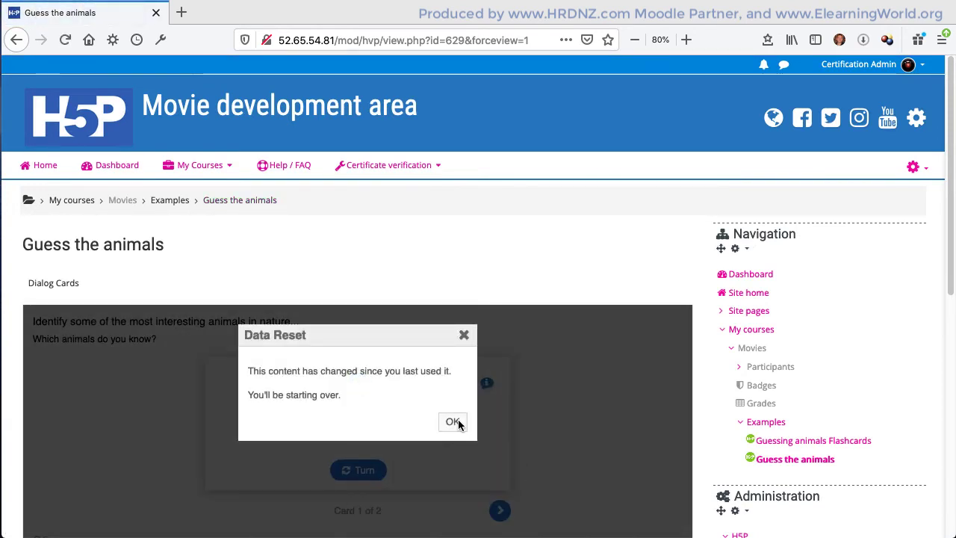
# Step: Accept the data reset, reveal 'Humpback whale' on the whale card, and play card 2's bee audio
pyautogui.click(453, 421)
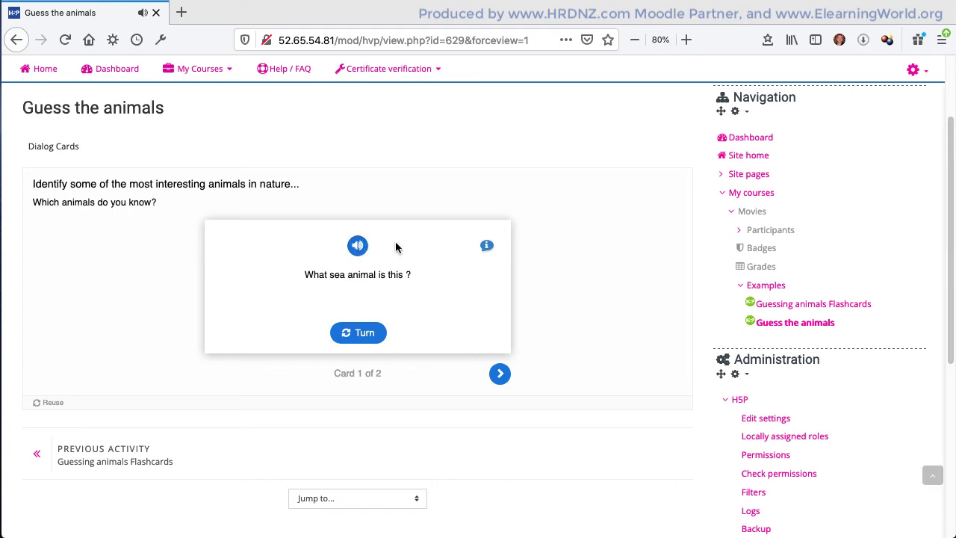
pyautogui.click(367, 332)
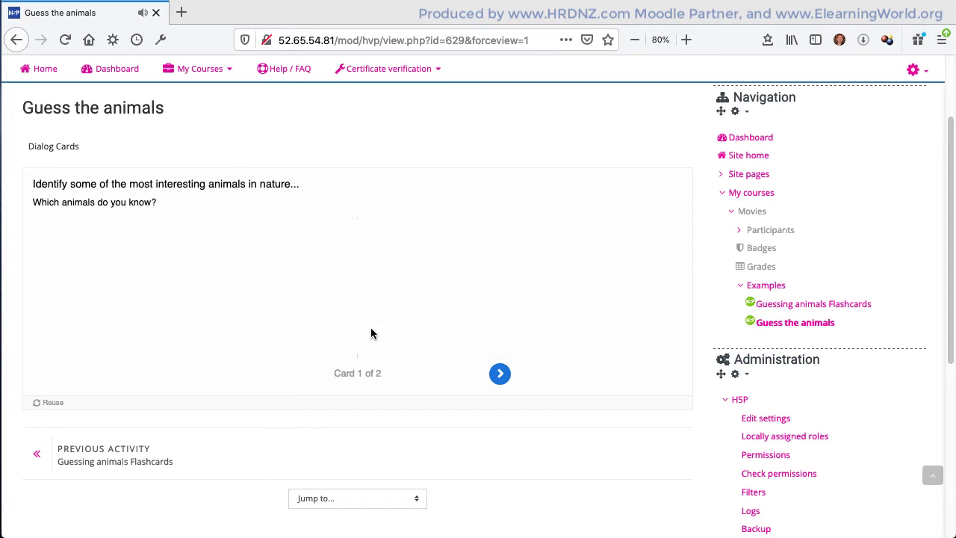
pyautogui.click(501, 373)
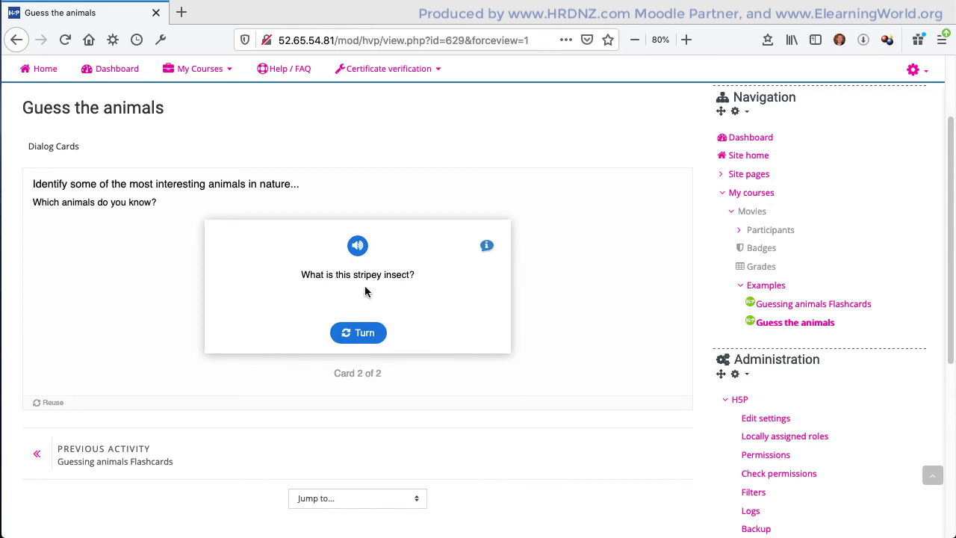
pyautogui.click(364, 254)
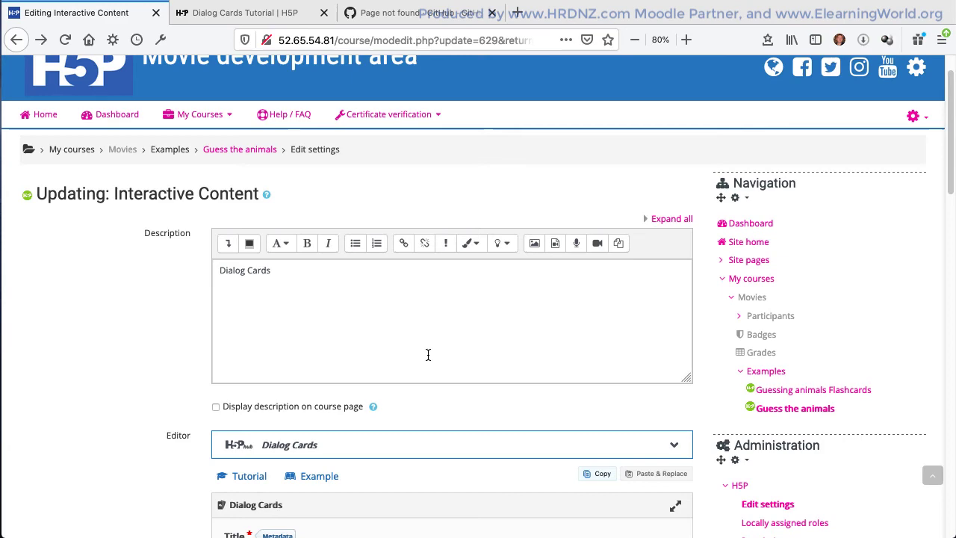
# Step: Set the dialog cards' Mode to Repetition and save and display the activity
pyautogui.scroll(-5, 427, 354)
pyautogui.scroll(-5, 427, 354)
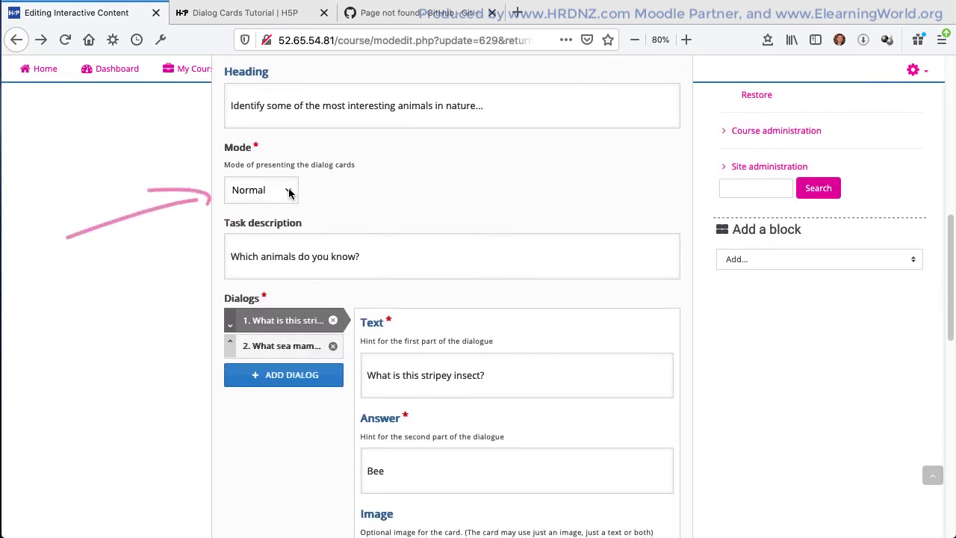
pyautogui.click(290, 193)
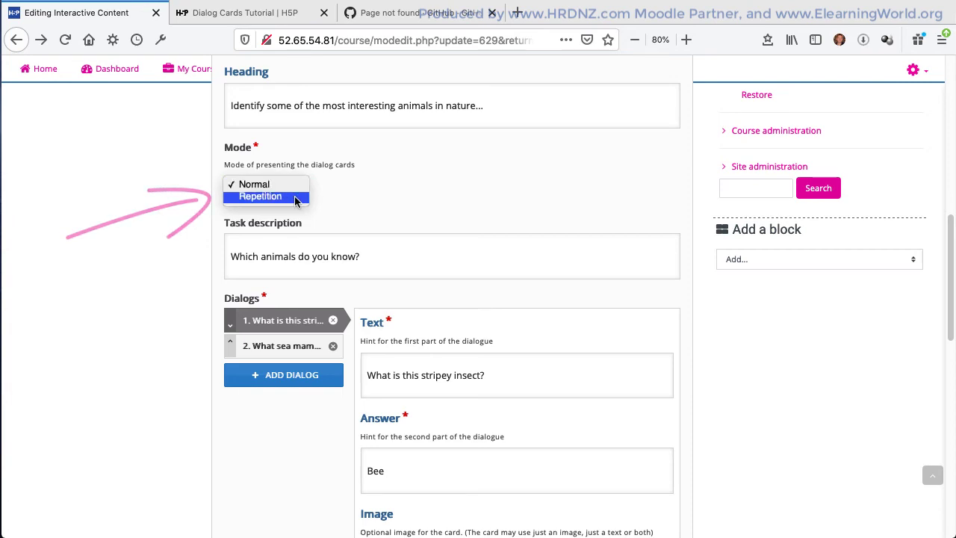
pyautogui.click(293, 197)
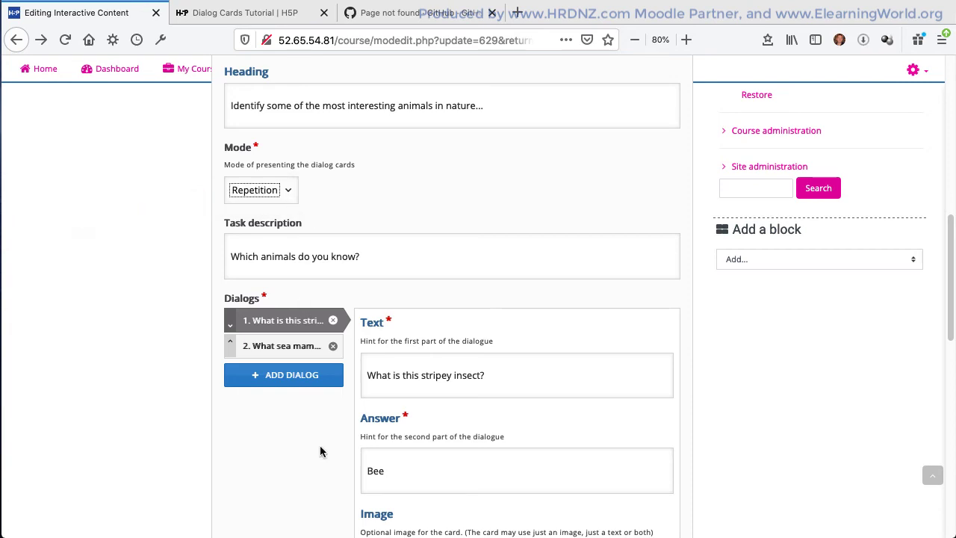
pyautogui.scroll(-6, 320, 446)
pyautogui.scroll(-3, 320, 449)
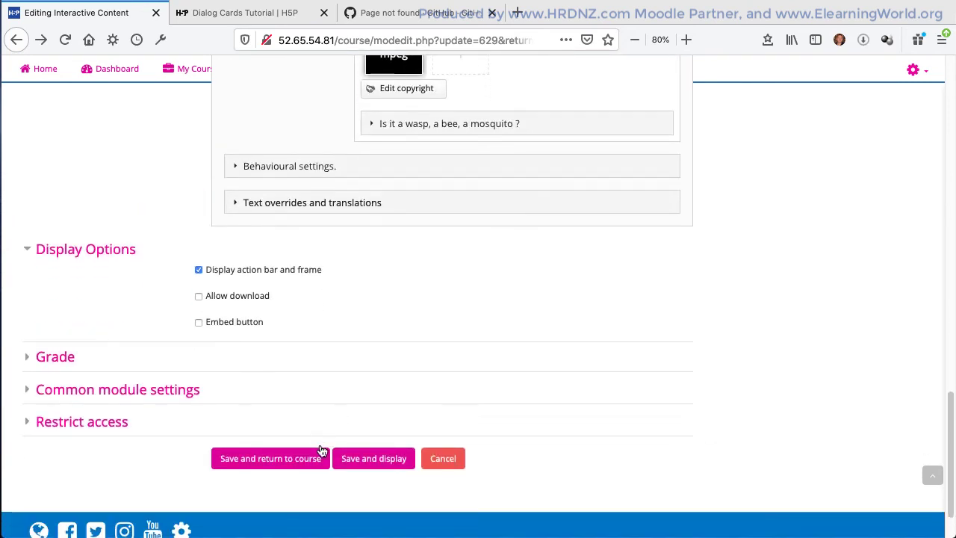
pyautogui.click(376, 459)
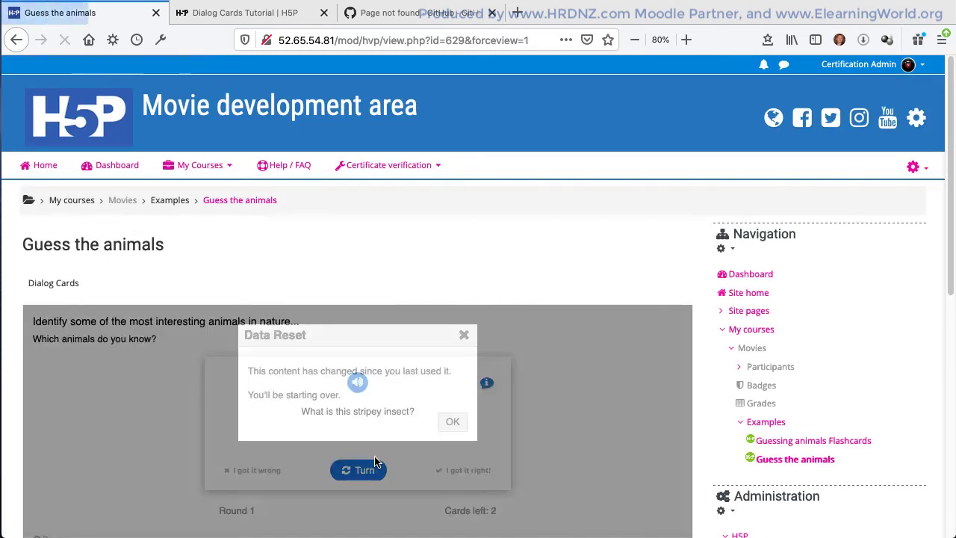
# Step: Play round 1, marking the bee card right and the whale card wrong, then view the summary
pyautogui.click(452, 422)
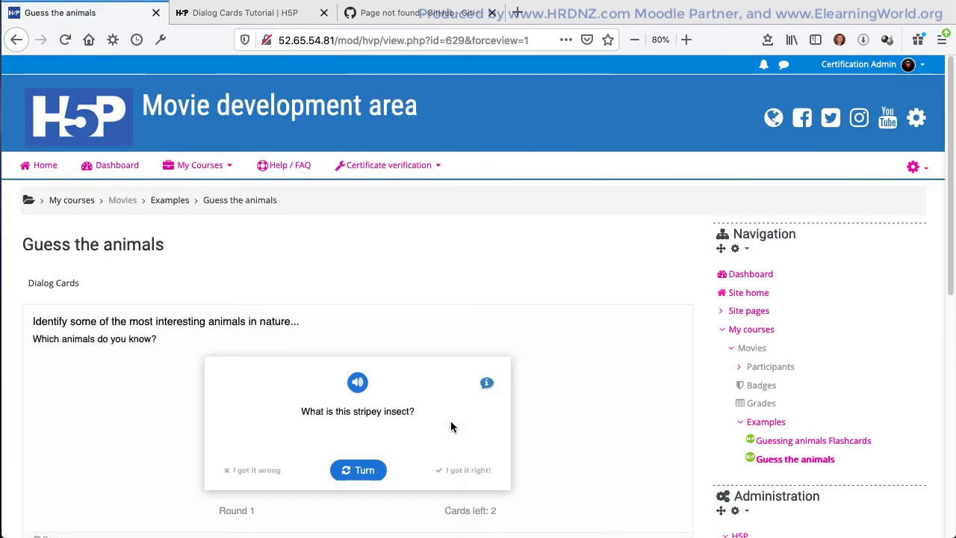
pyautogui.scroll(-2, 616, 467)
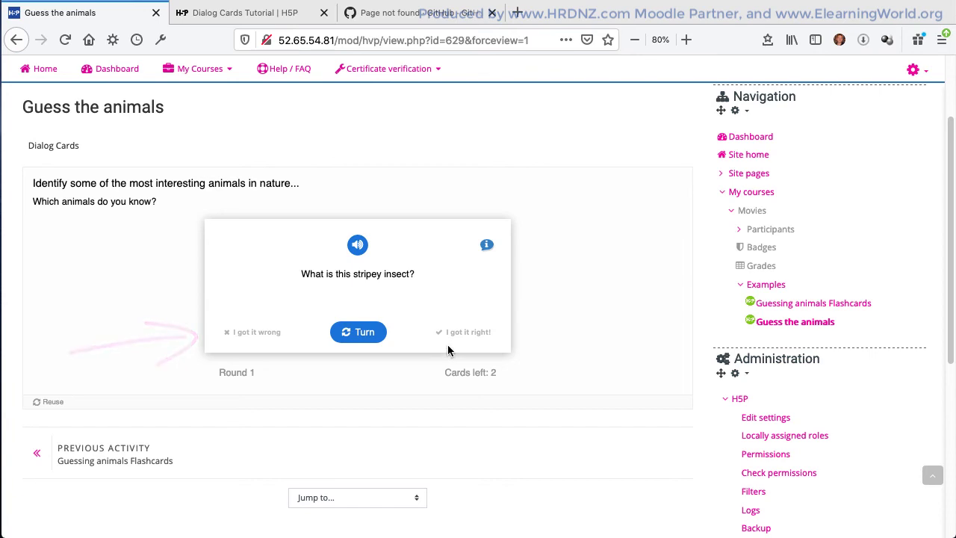
pyautogui.click(350, 333)
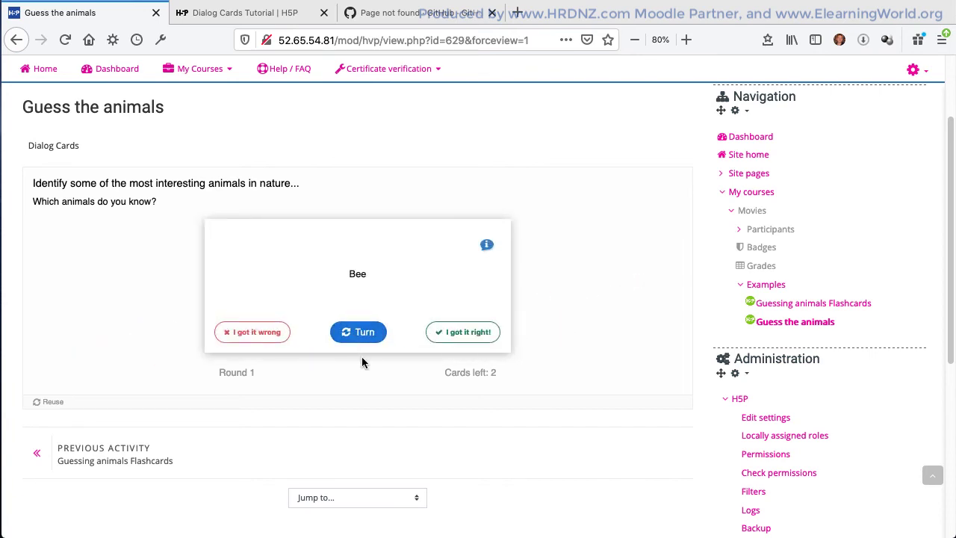
pyautogui.click(455, 333)
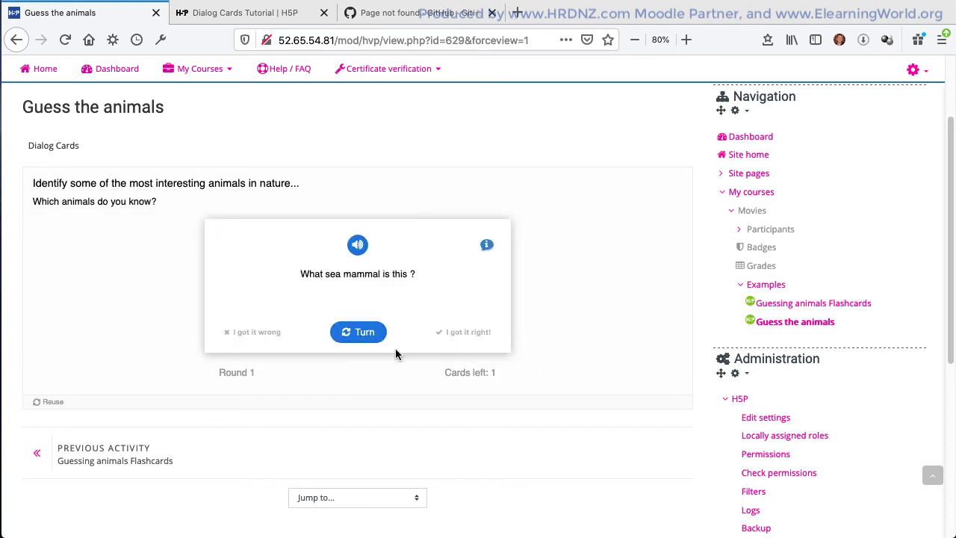
pyautogui.click(375, 338)
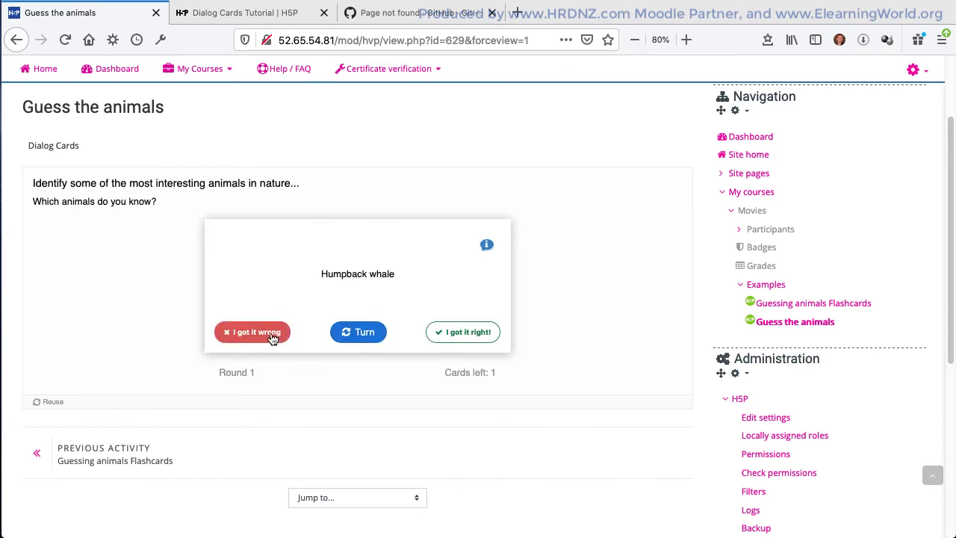
pyautogui.click(273, 336)
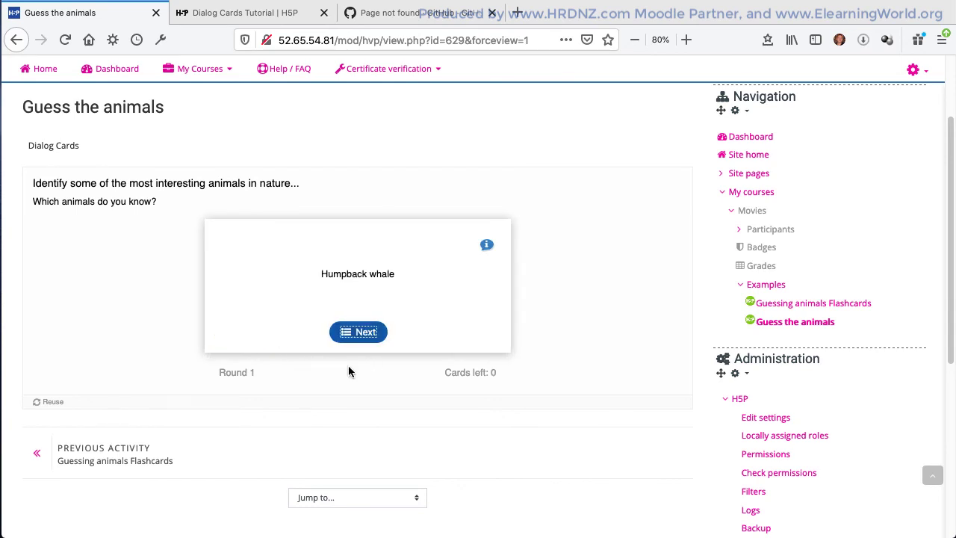
pyautogui.click(363, 333)
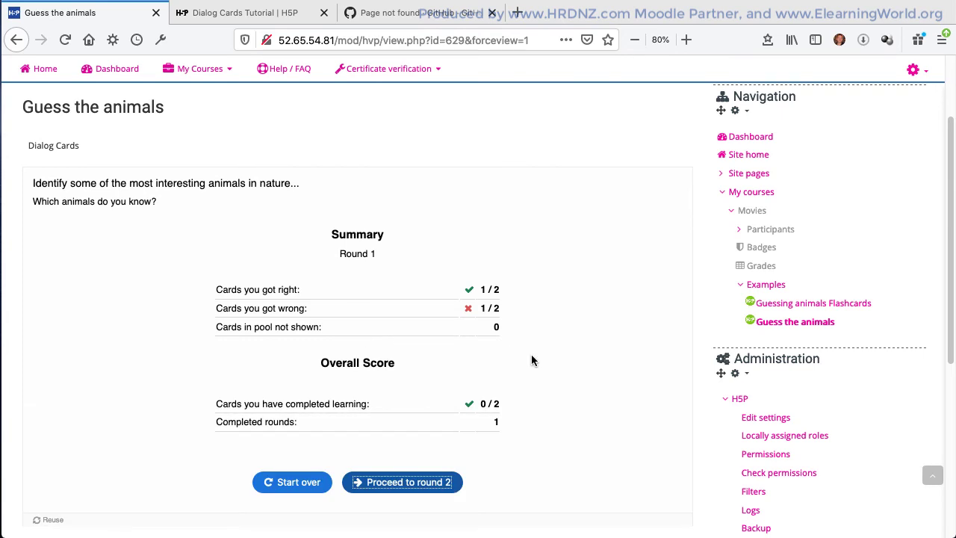
# Step: Play round 2, marking both the whale and bee cards right, then view the summary
pyautogui.click(396, 485)
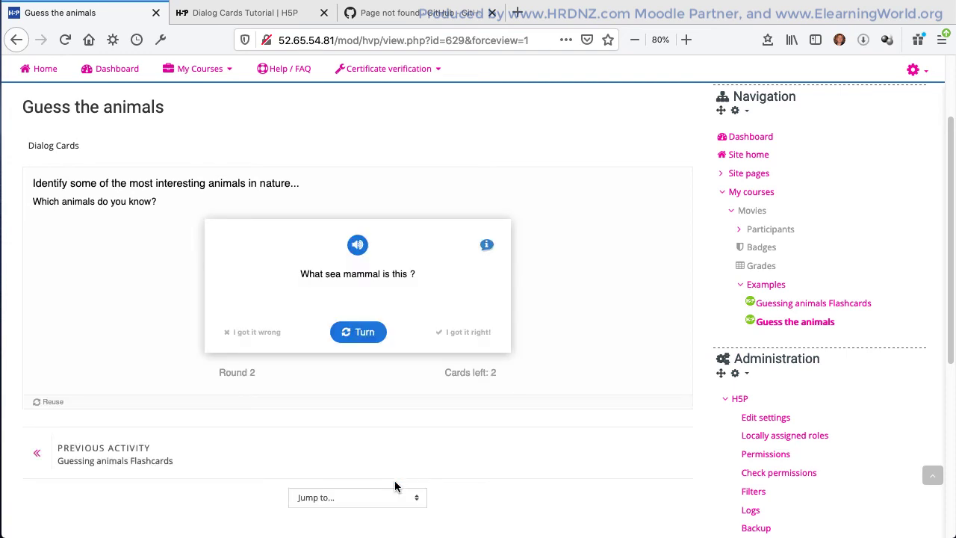
pyautogui.click(381, 334)
pyautogui.click(452, 336)
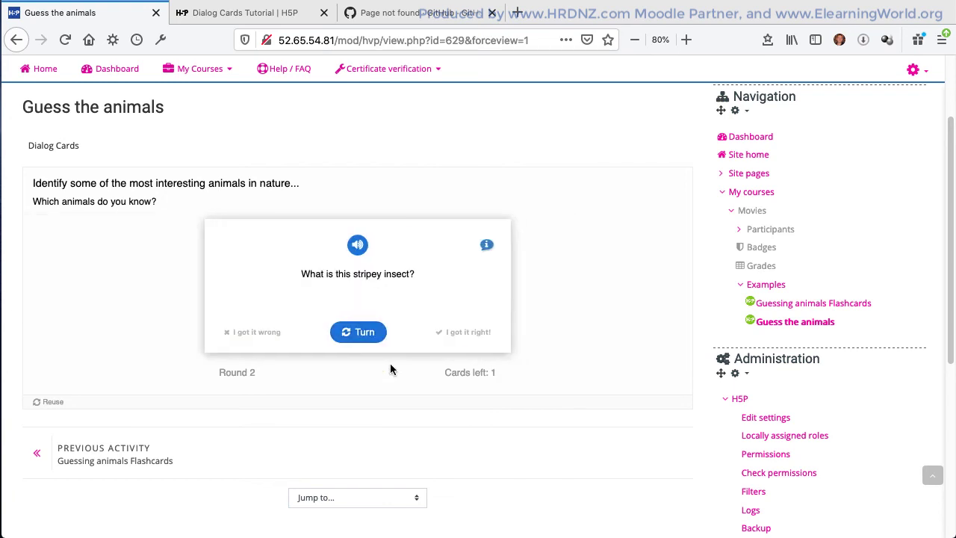
pyautogui.click(363, 333)
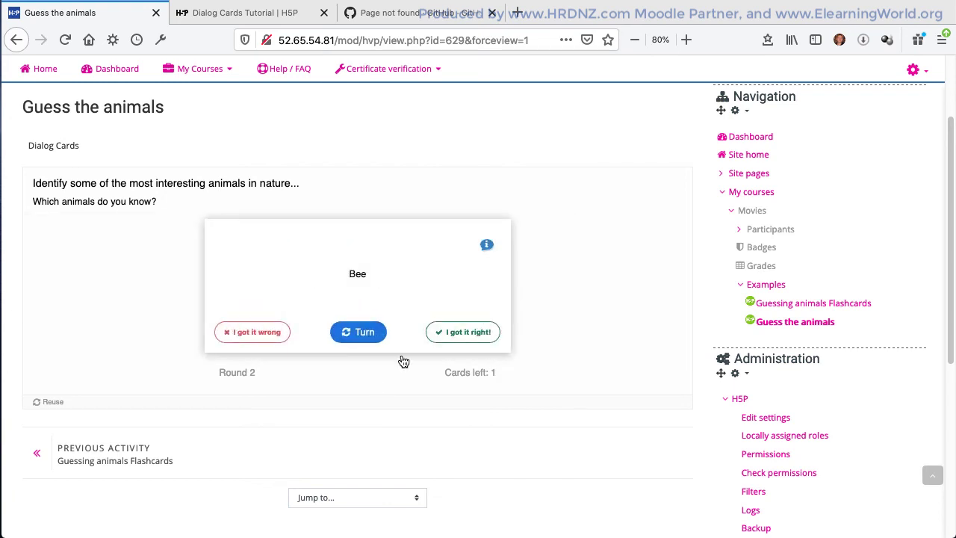
pyautogui.click(452, 334)
pyautogui.click(367, 333)
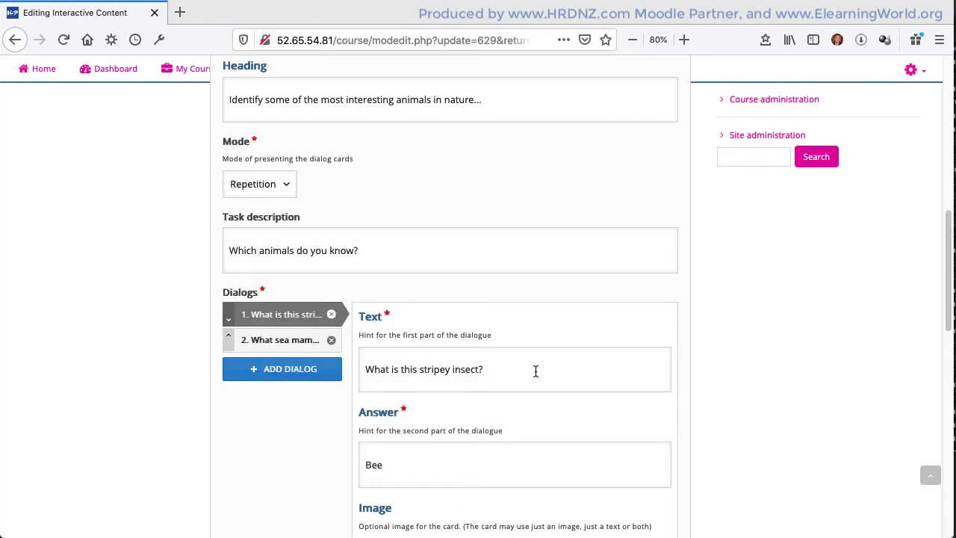
# Step: Switch the Mode dropdown to Normal and then back to Repetition
pyautogui.click(286, 186)
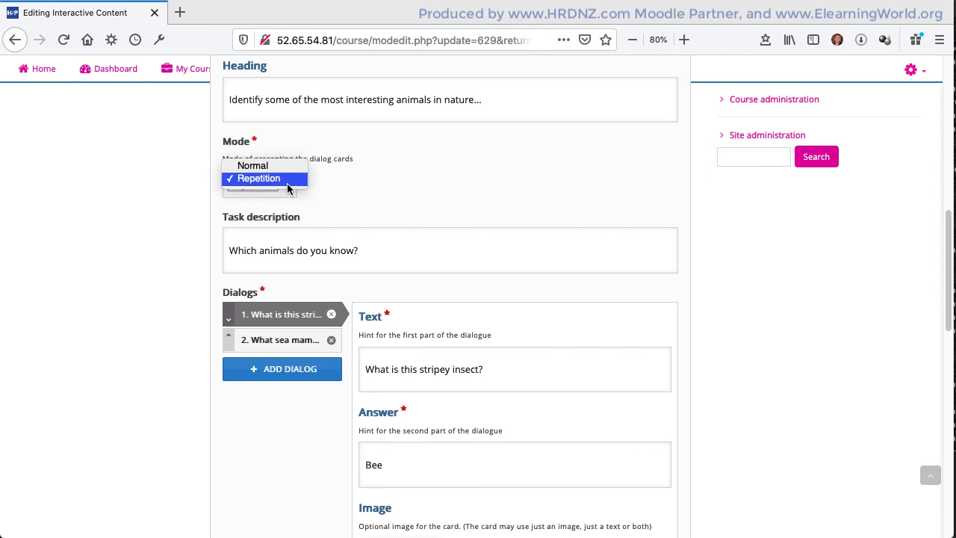
pyautogui.click(292, 169)
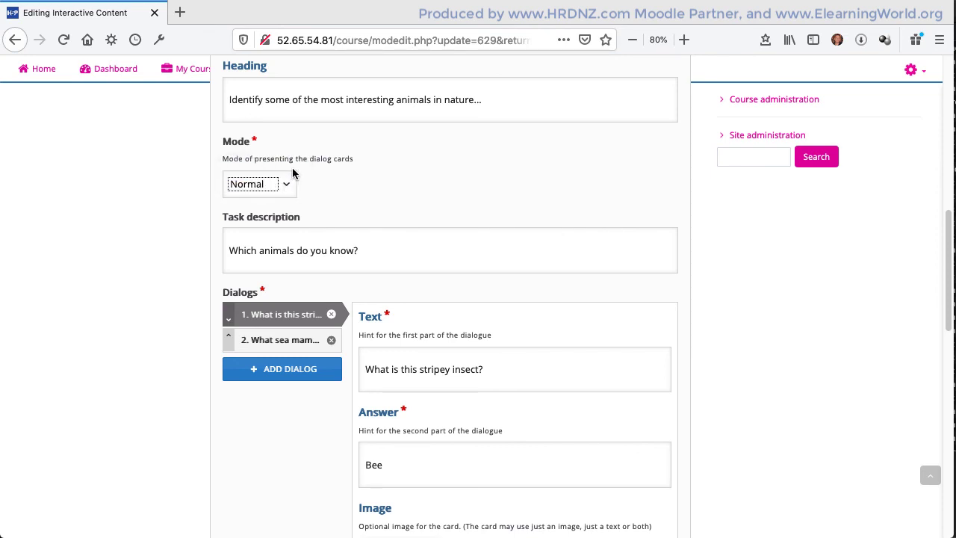
pyautogui.click(286, 187)
pyautogui.click(286, 192)
# Step: Expand Behavioural settings to review quick progression and maximum proficiency level 5
pyautogui.scroll(-5, 280, 433)
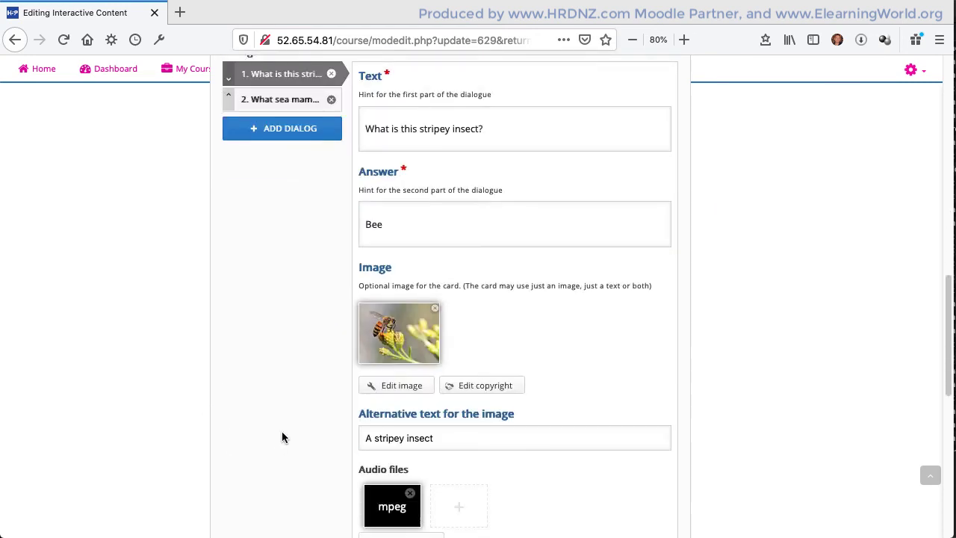
pyautogui.scroll(-5, 284, 433)
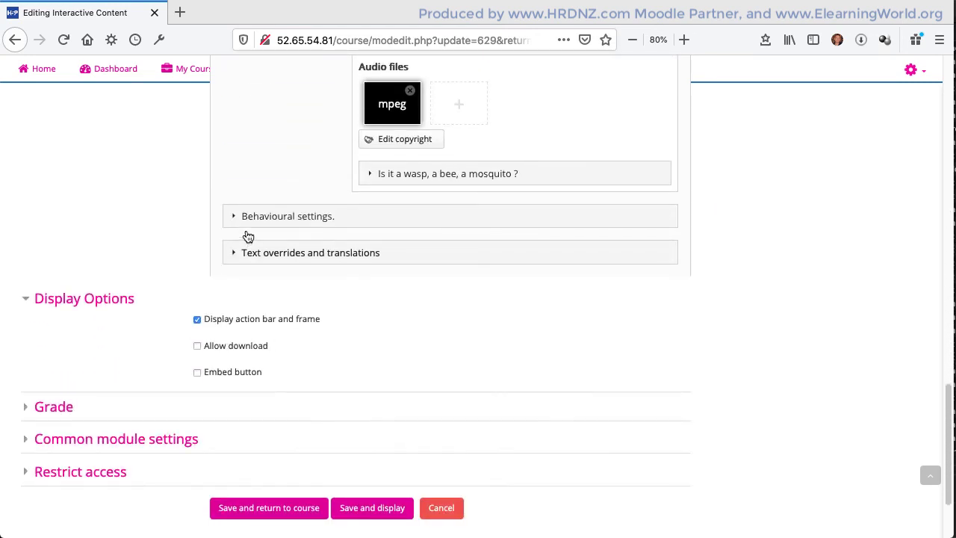
pyautogui.click(234, 217)
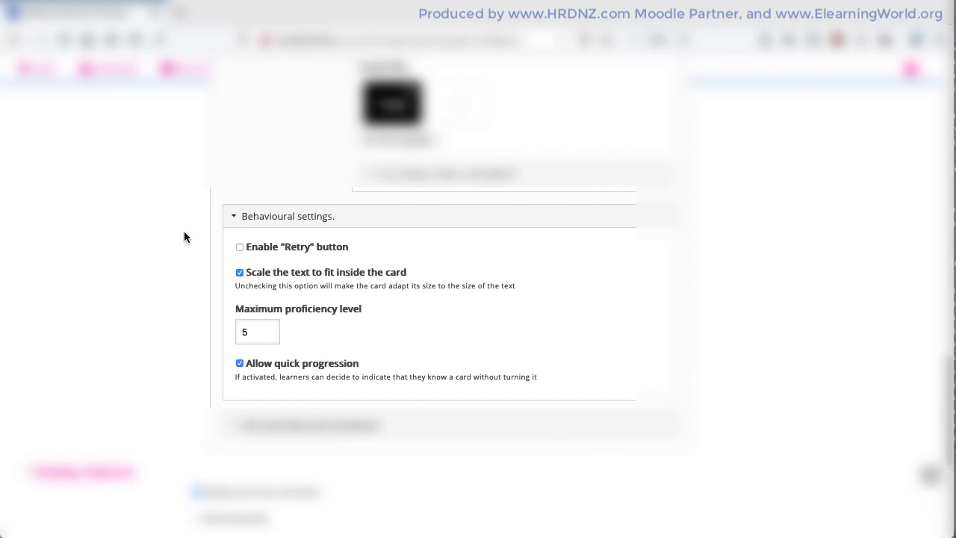
pyautogui.scroll(-5, 182, 342)
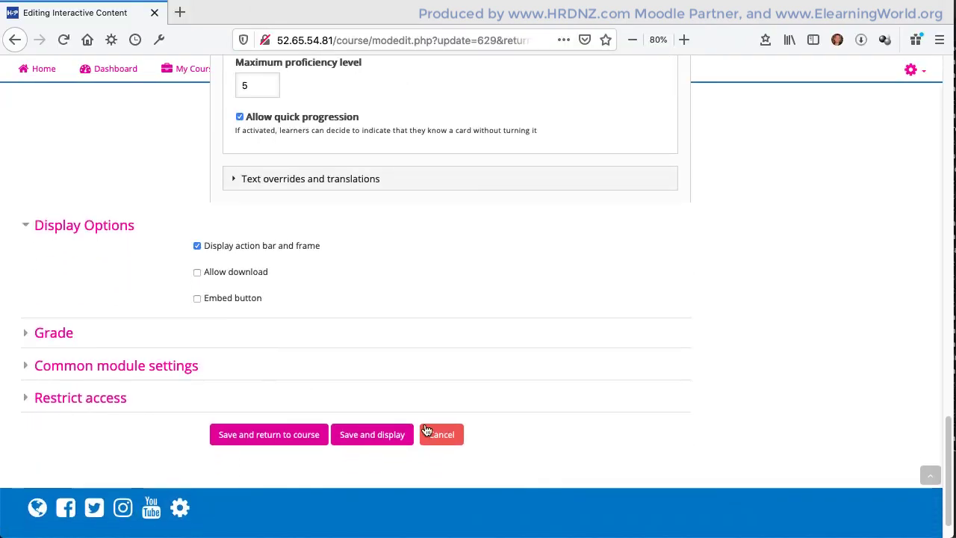
# Step: Save and display the activity, then mark the whale and bee cards right unturned for a 2/2 round 1
pyautogui.click(362, 438)
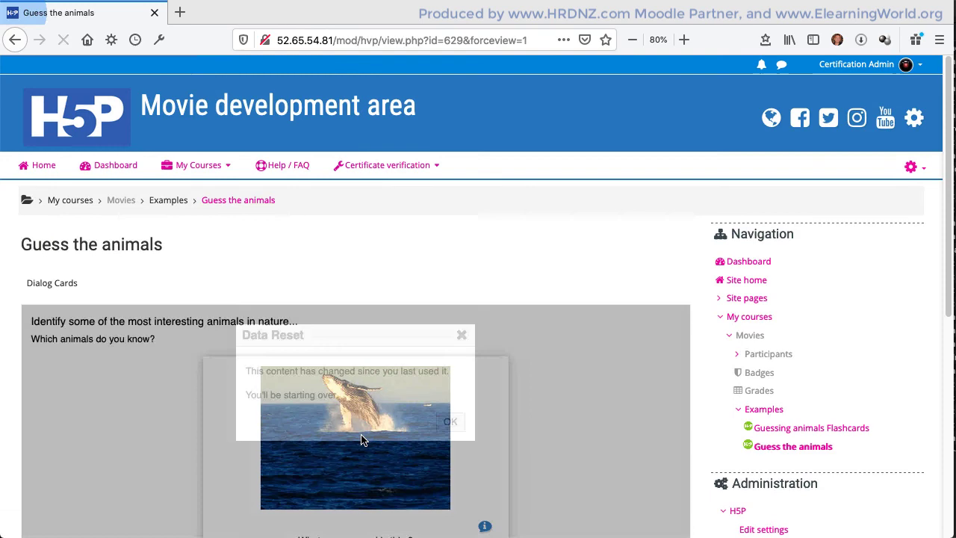
pyautogui.click(453, 424)
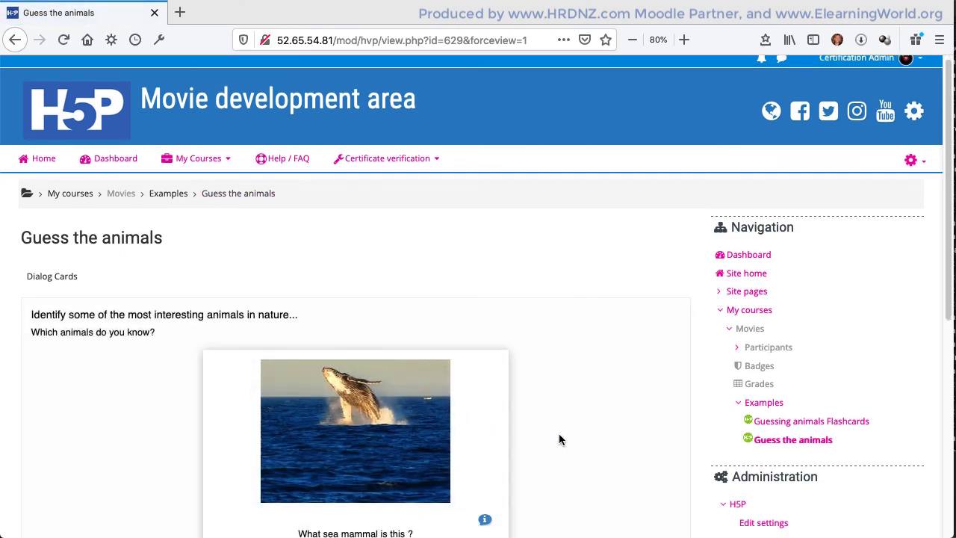
pyautogui.scroll(-3, 561, 434)
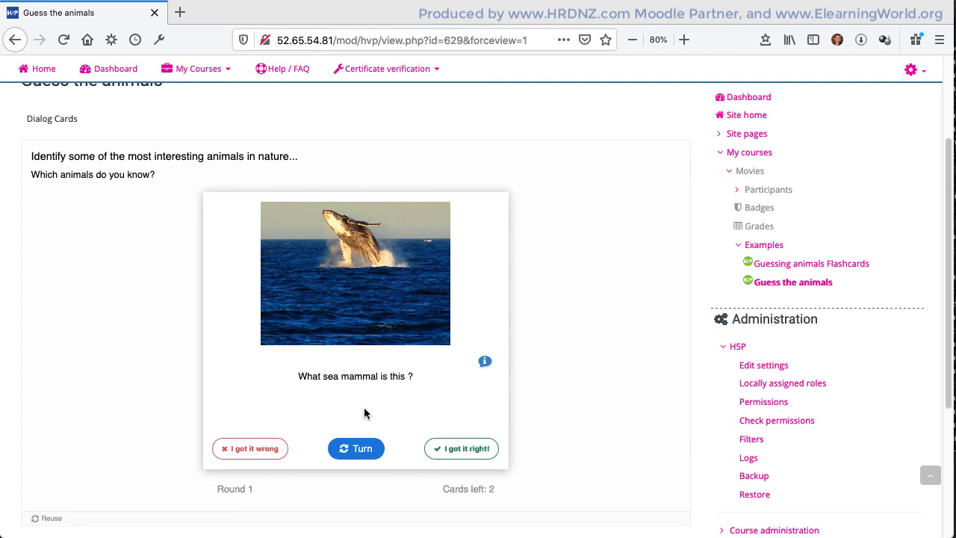
pyautogui.click(450, 451)
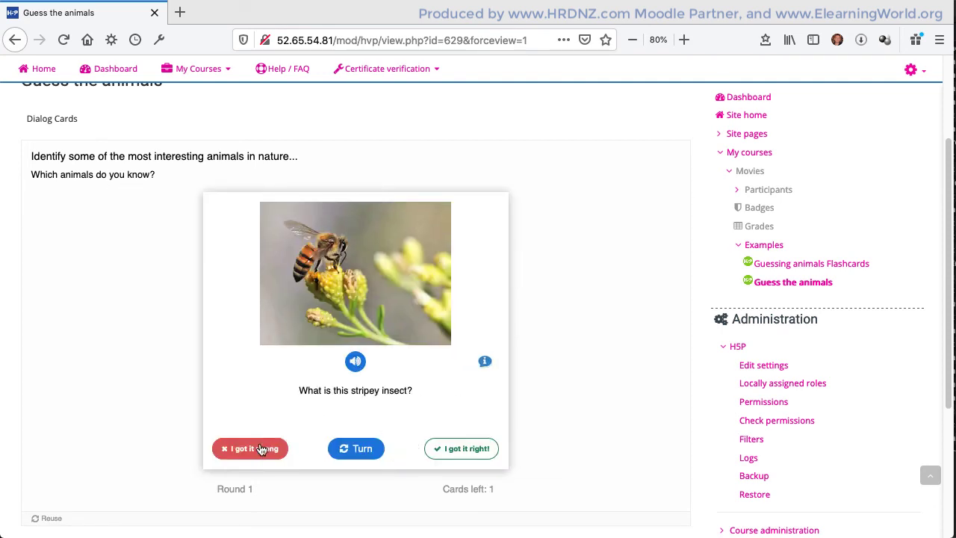
pyautogui.click(452, 450)
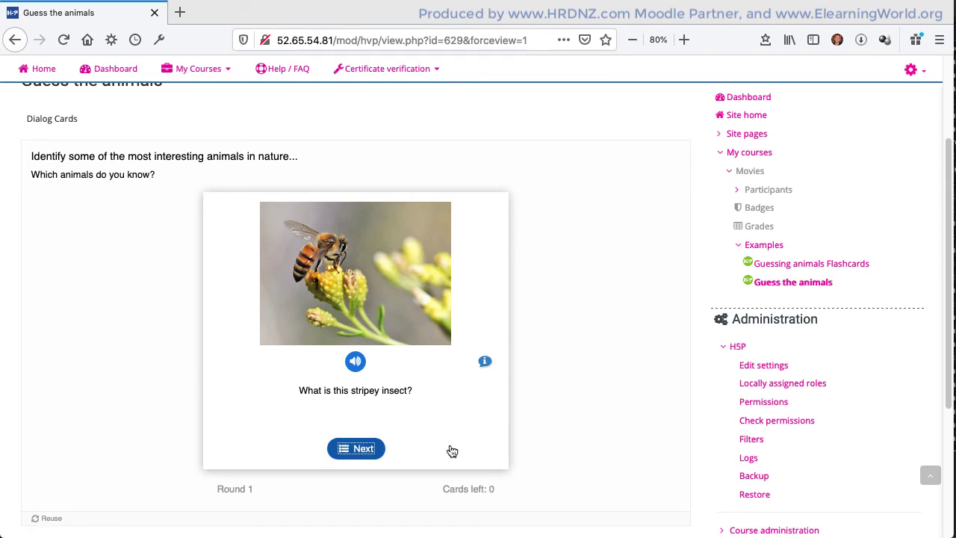
pyautogui.click(351, 449)
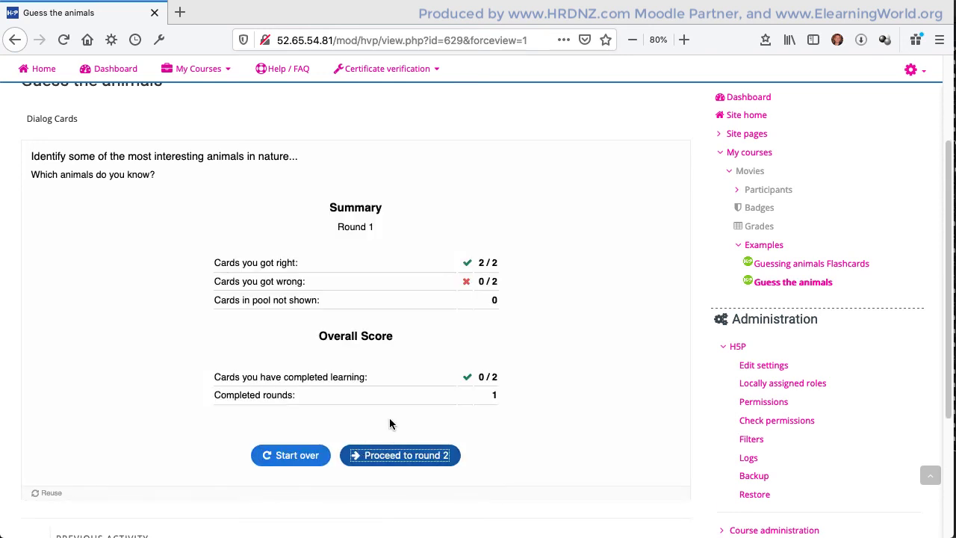